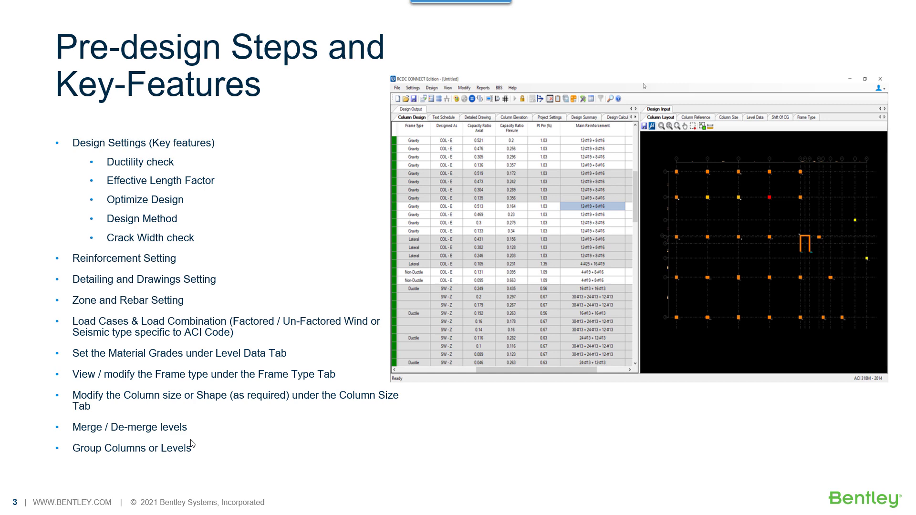
Switch to RCDC, choose design code ACI 318M - 2014 for the new project, and load the analysis file RCDC-Staad-Demo -with RCC wall.std
{"action": "key", "text": "alt+Tab"}
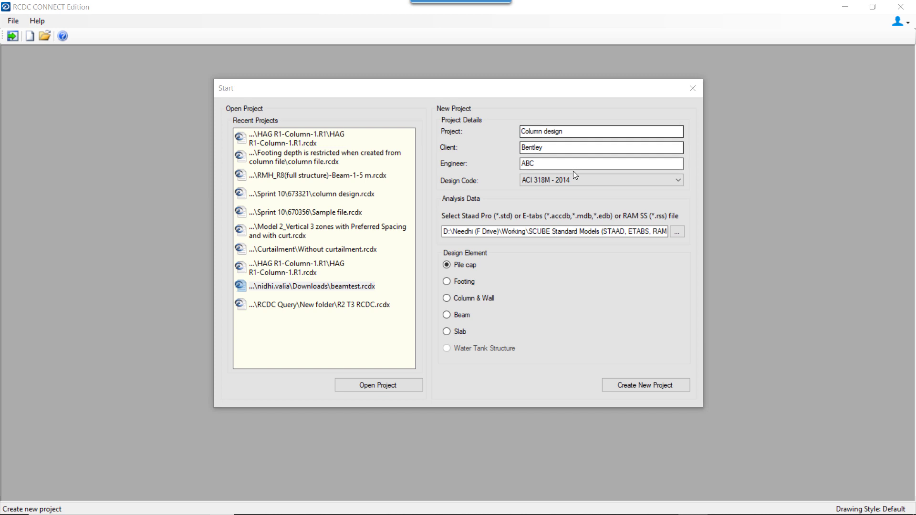
{"action": "left_click", "coordinate": [572, 186]}
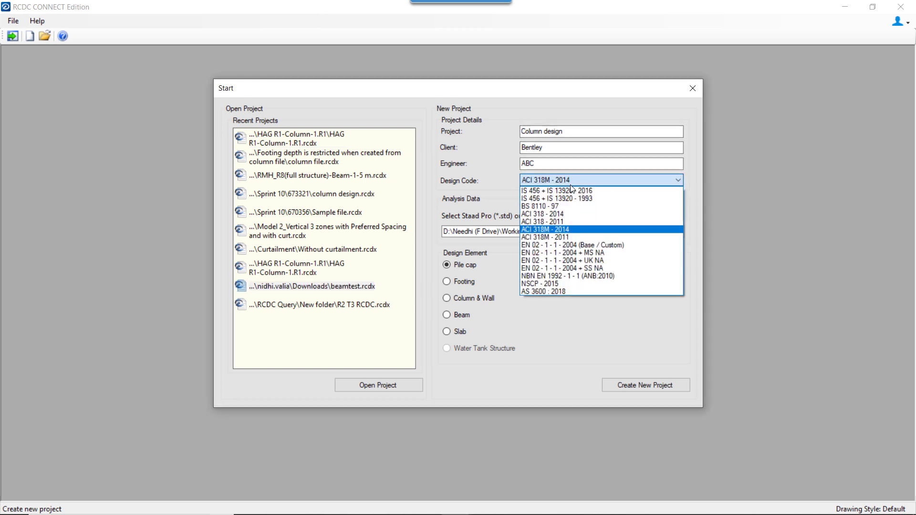
{"action": "left_click", "coordinate": [569, 230]}
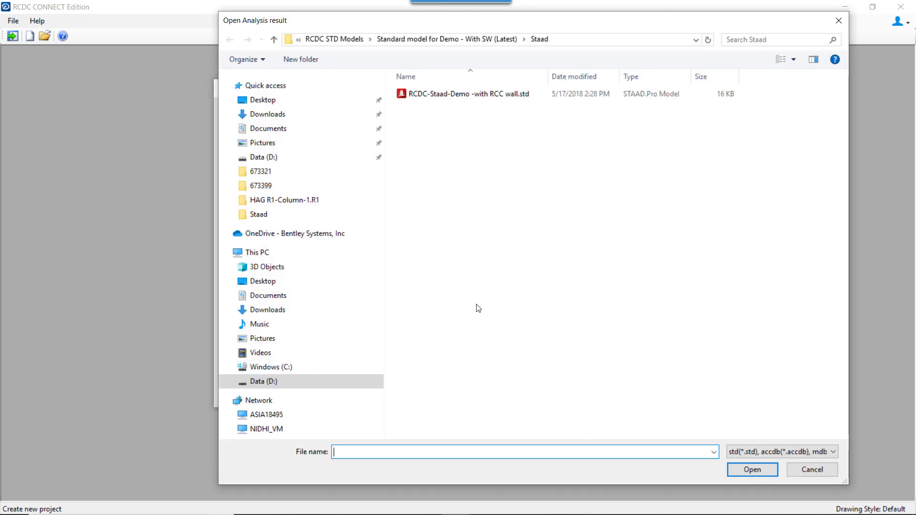
{"action": "double_click", "coordinate": [489, 95]}
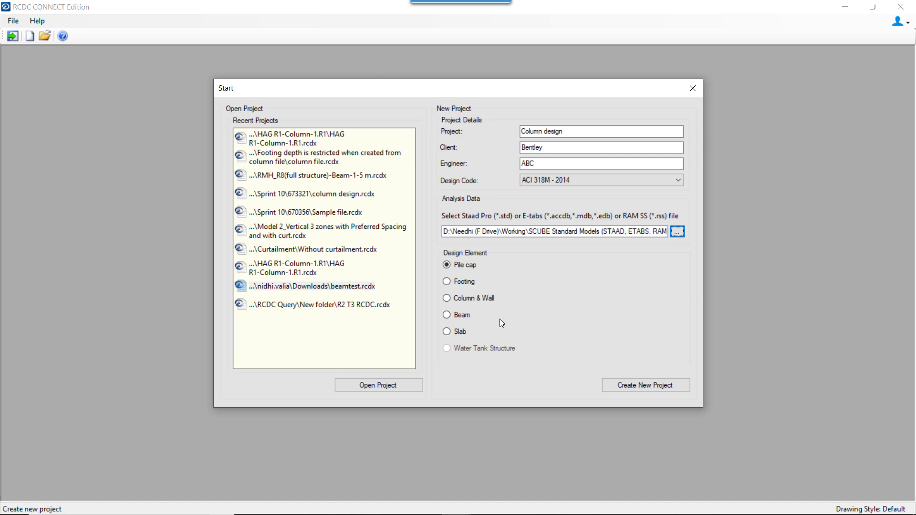
Create the new project for the Column & Wall design element, declining to display the Assign Dialog next time
{"action": "left_click", "coordinate": [482, 299]}
{"action": "left_click", "coordinate": [644, 386]}
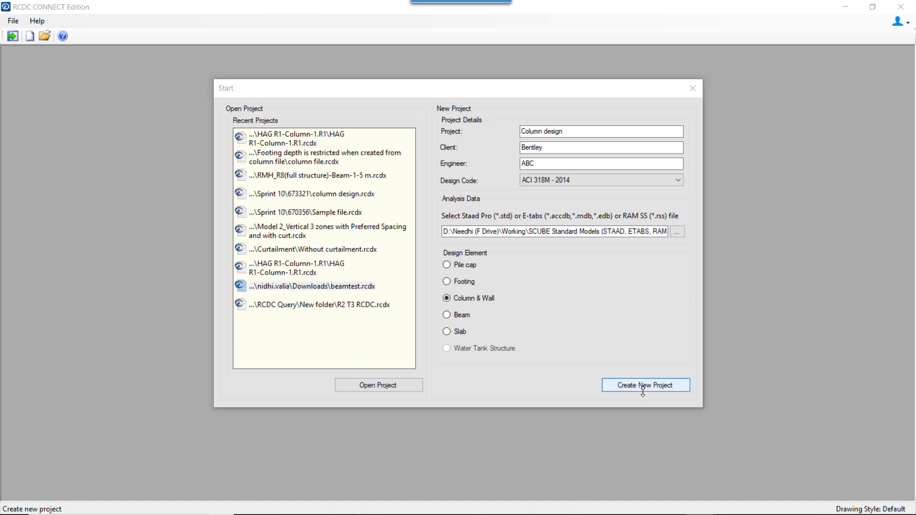
{"action": "left_click", "coordinate": [660, 373]}
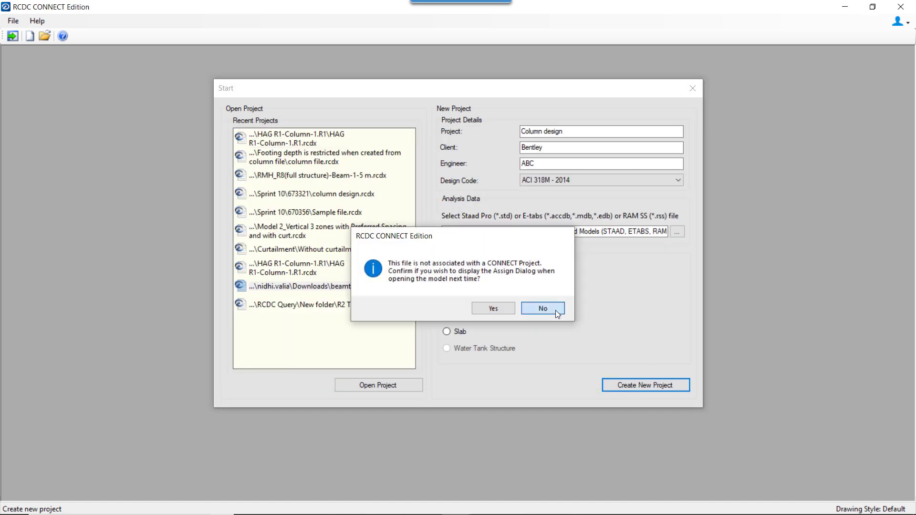
{"action": "left_click", "coordinate": [557, 310]}
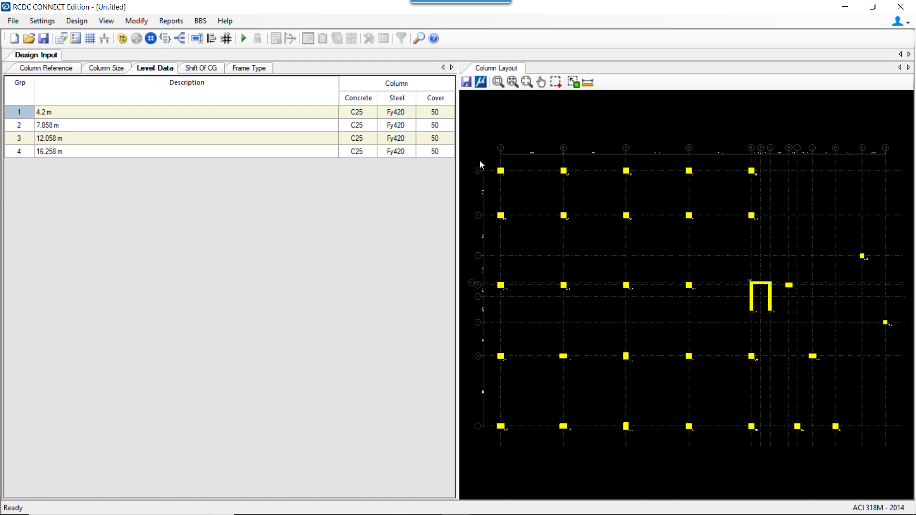
Measure the distance between columns C1 and C2 in the column layout
{"action": "scroll", "coordinate": [481, 156], "scroll_direction": "up", "scroll_amount": 3}
{"action": "scroll", "coordinate": [518, 163], "scroll_direction": "up", "scroll_amount": 2}
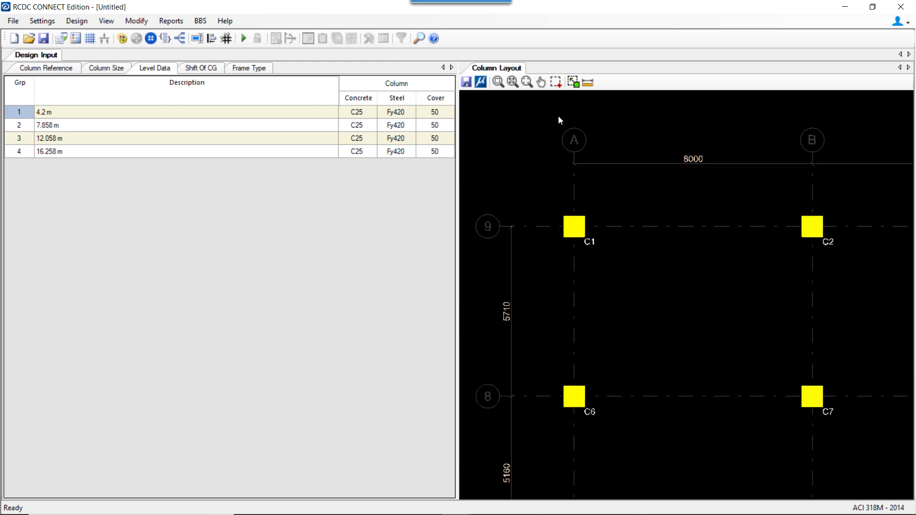
{"action": "left_click", "coordinate": [589, 83]}
{"action": "left_click", "coordinate": [574, 226]}
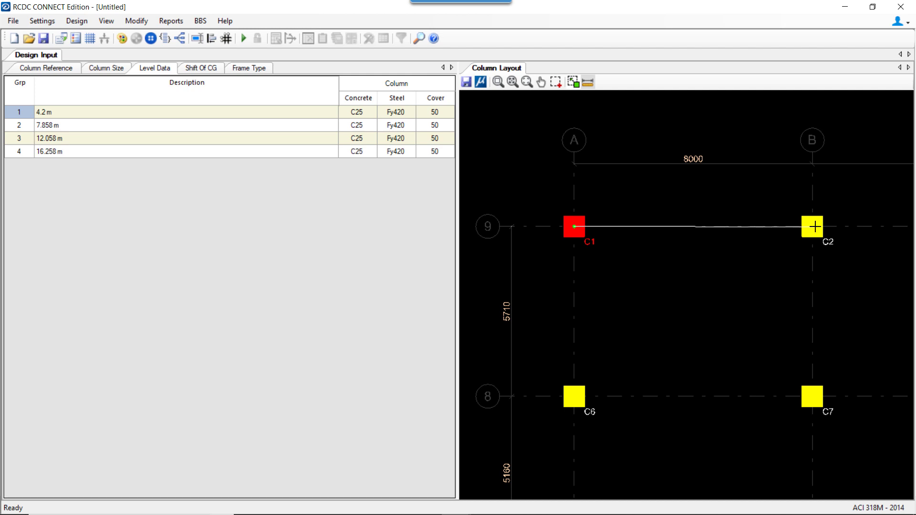
{"action": "left_click", "coordinate": [816, 227]}
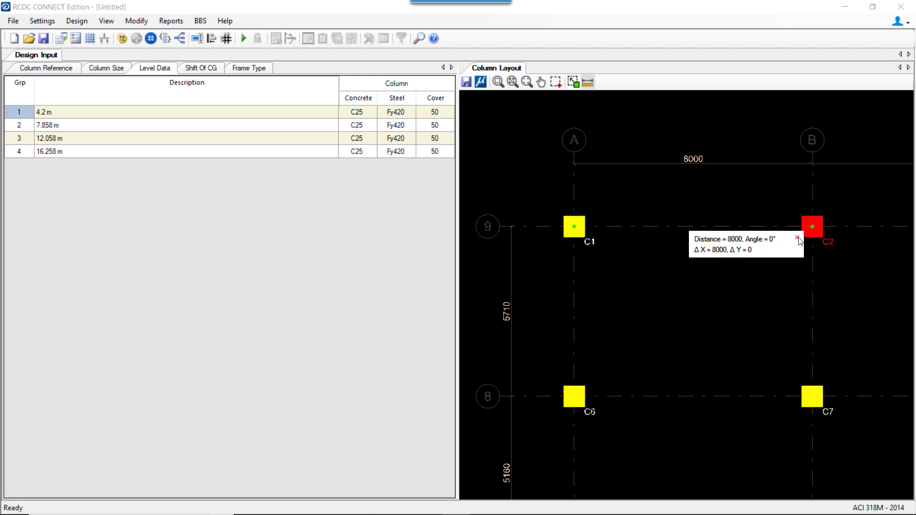
{"action": "left_click", "coordinate": [797, 238]}
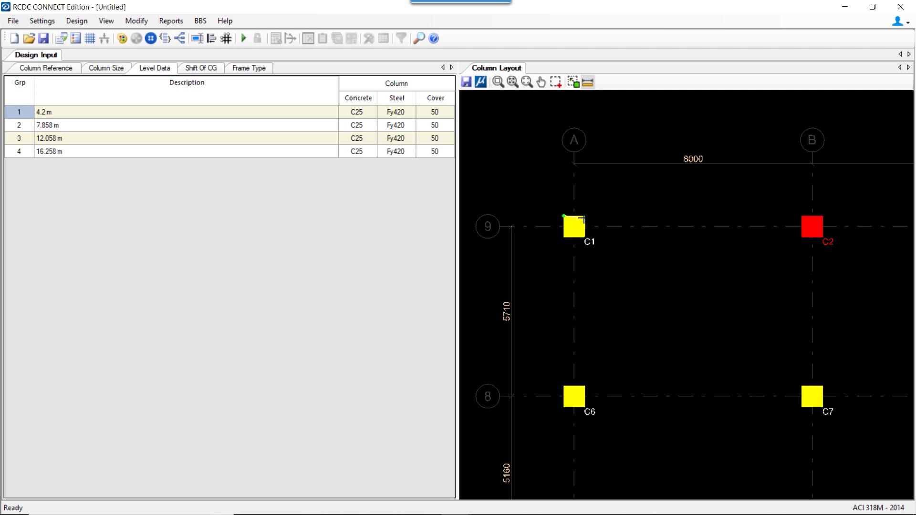
{"action": "left_click", "coordinate": [577, 224]}
{"action": "scroll", "coordinate": [556, 172], "scroll_direction": "down", "scroll_amount": 1}
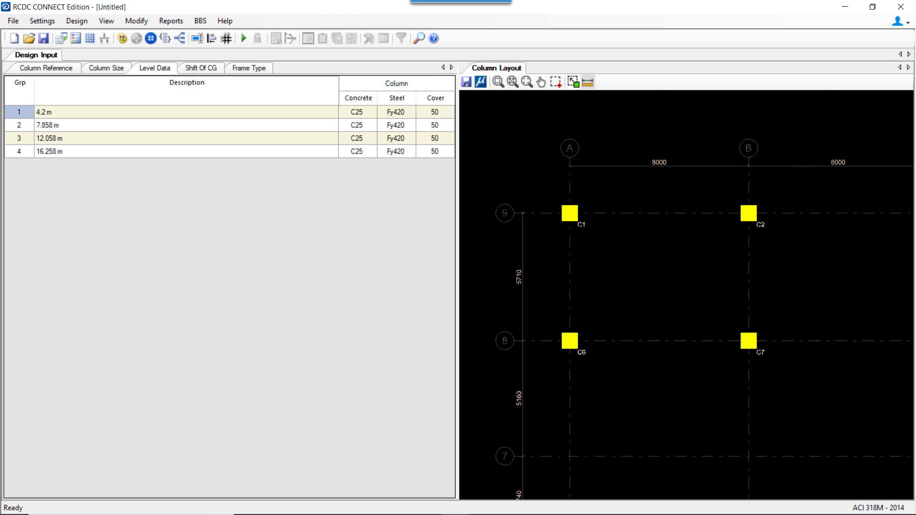
{"action": "left_click", "coordinate": [480, 82]}
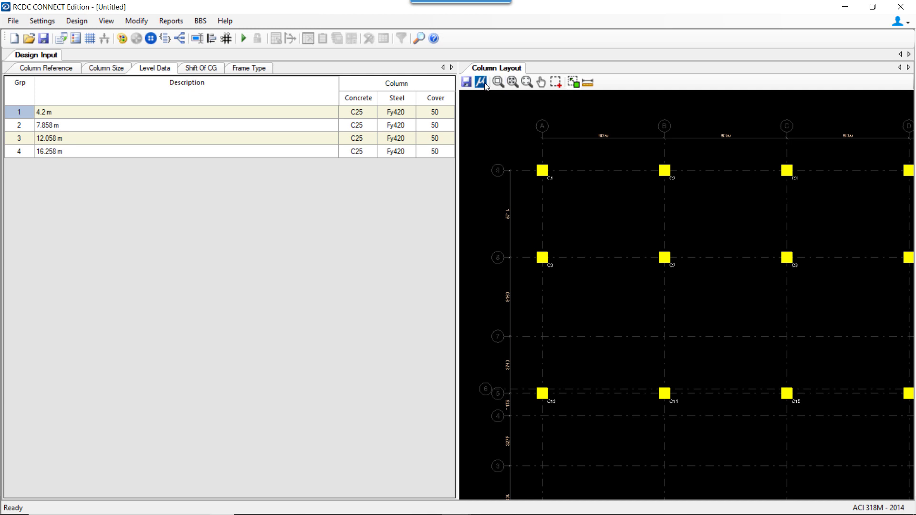
{"action": "scroll", "coordinate": [595, 220], "scroll_direction": "down", "scroll_amount": 3}
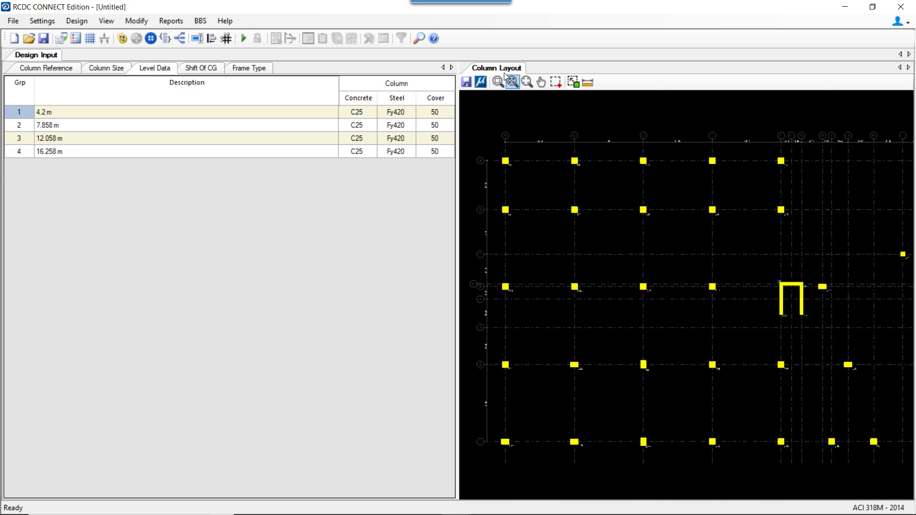
{"action": "left_click", "coordinate": [512, 82]}
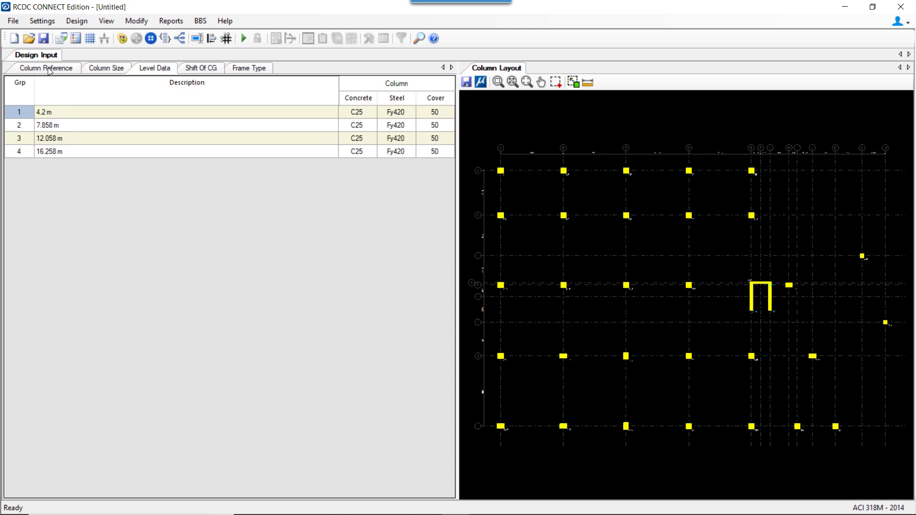
Examine the analysis member numbers of column C1 at every level and locate that column in the layout
{"action": "left_click", "coordinate": [70, 73]}
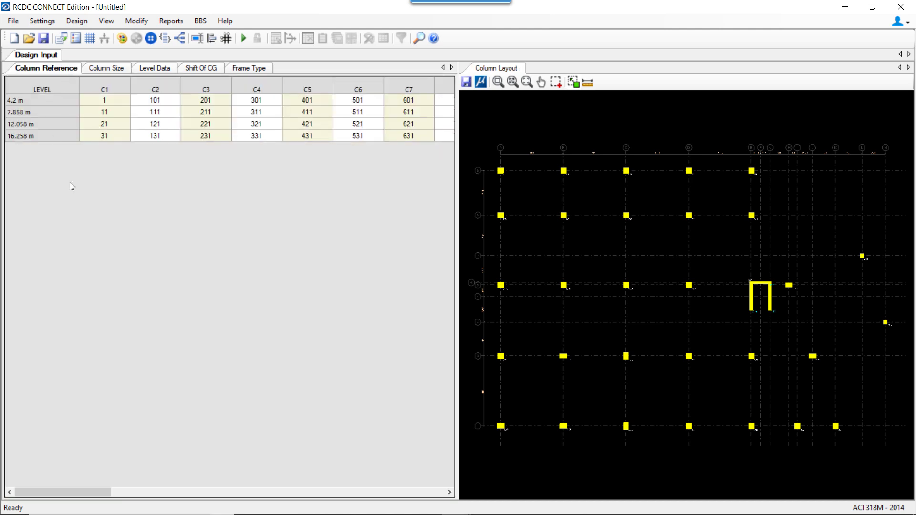
{"action": "left_click_drag", "start_coordinate": [112, 99], "coordinate": [107, 135]}
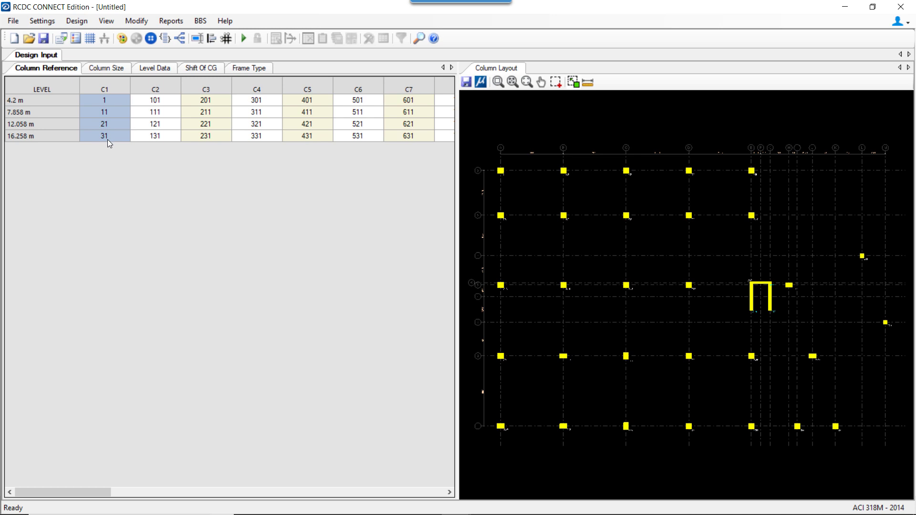
{"action": "scroll", "coordinate": [491, 166], "scroll_direction": "up", "scroll_amount": 5}
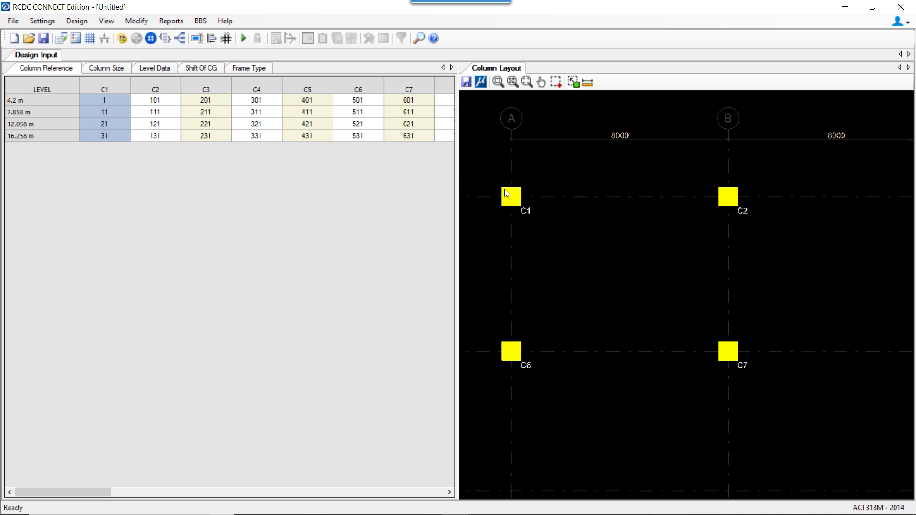
{"action": "middle_click_drag", "start_coordinate": [603, 285], "coordinate": [689, 338]}
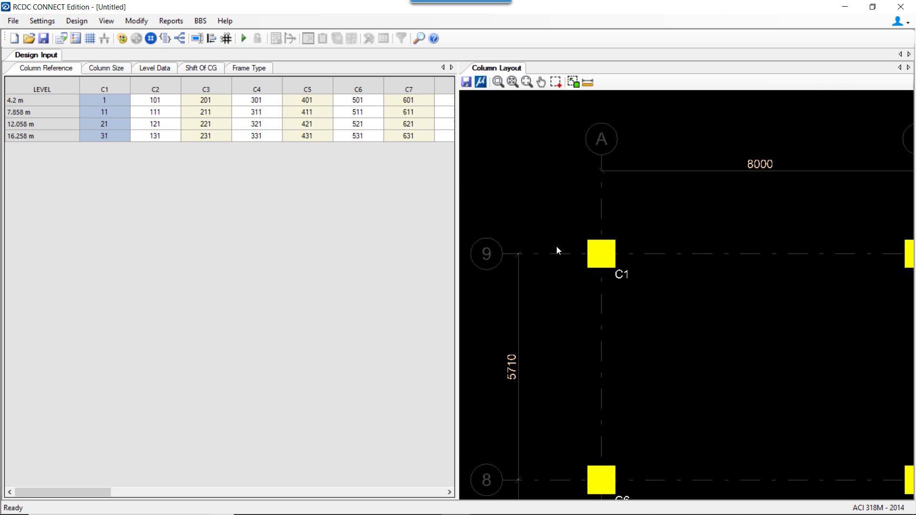
{"action": "left_click", "coordinate": [117, 99]}
{"action": "left_click", "coordinate": [118, 111]}
{"action": "left_click", "coordinate": [117, 125]}
{"action": "left_click", "coordinate": [116, 135]}
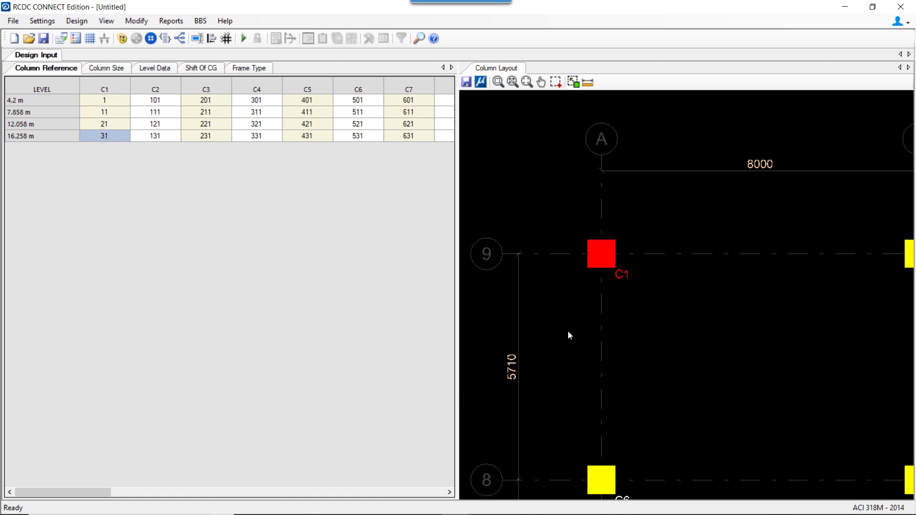
{"action": "left_click", "coordinate": [159, 199]}
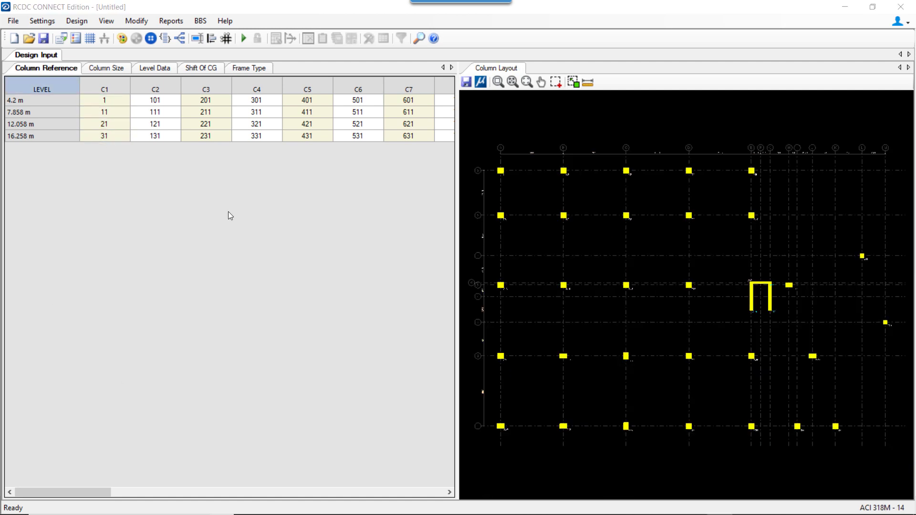
Compare the column names C1 to C7 in the reference table with the labels in the column layout
{"action": "left_click_drag", "start_coordinate": [104, 91], "coordinate": [391, 84]}
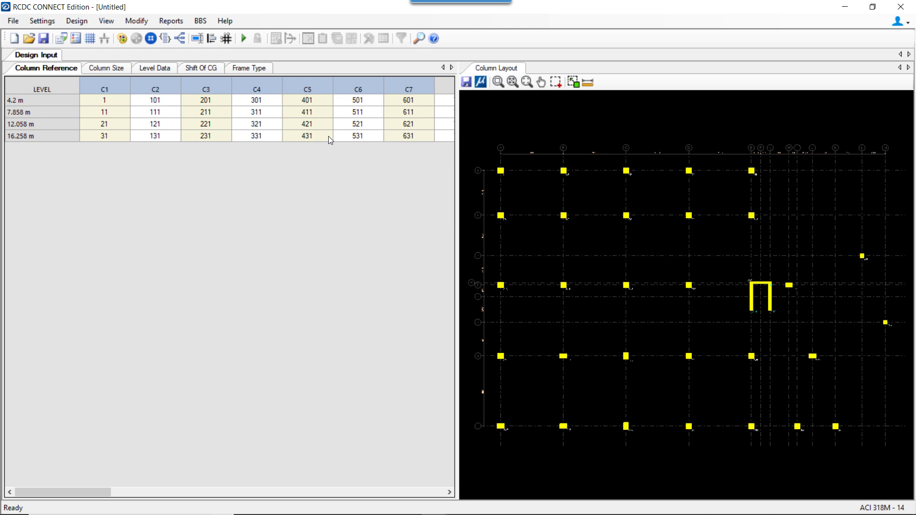
{"action": "left_click", "coordinate": [107, 85]}
{"action": "left_click", "coordinate": [400, 84], "text": "shift"}
{"action": "scroll", "coordinate": [493, 165], "scroll_direction": "up", "scroll_amount": 3}
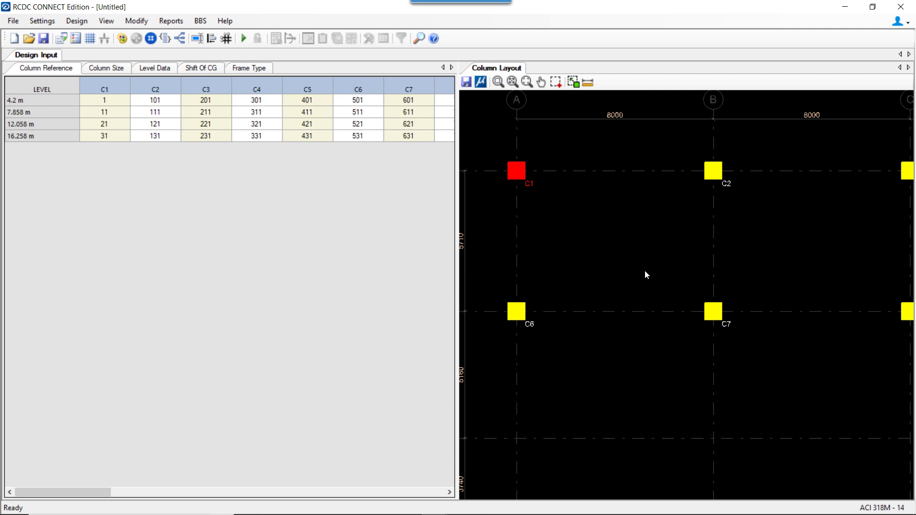
Change the description of column C1 to Col1 in the column descriptions
{"action": "left_click", "coordinate": [136, 21]}
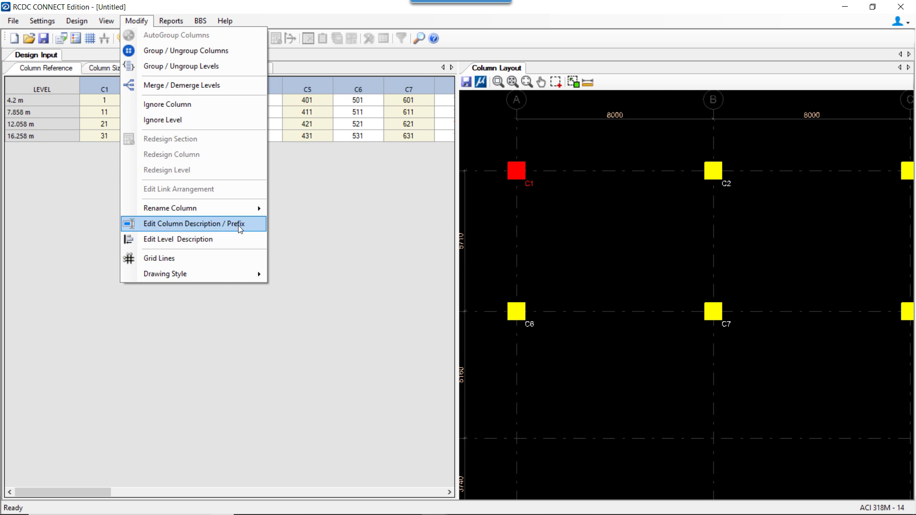
{"action": "left_click", "coordinate": [187, 223]}
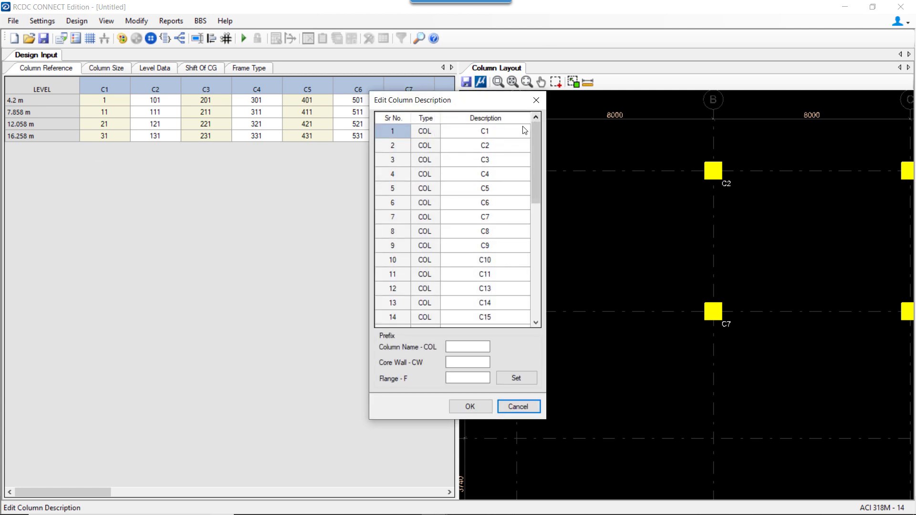
{"action": "left_click", "coordinate": [503, 134]}
{"action": "left_click", "coordinate": [503, 135]}
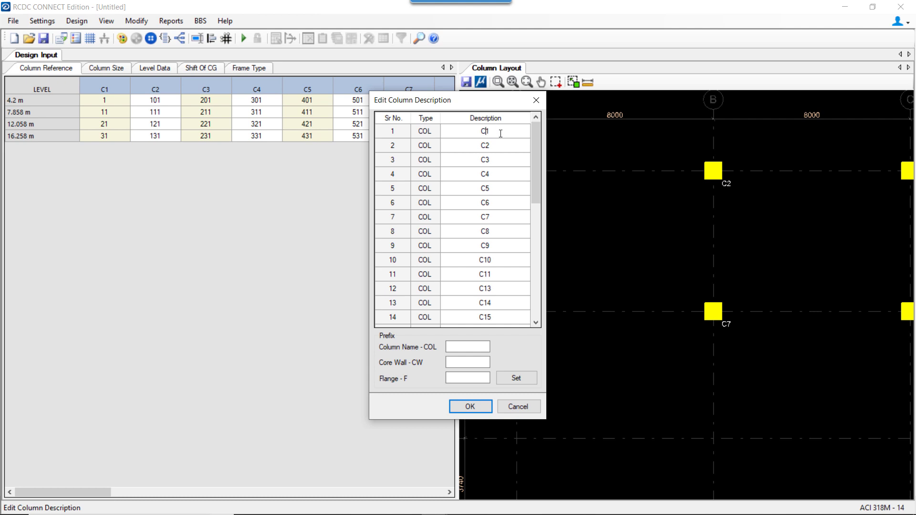
{"action": "type", "text": "ol"}
{"action": "left_click", "coordinate": [499, 148]}
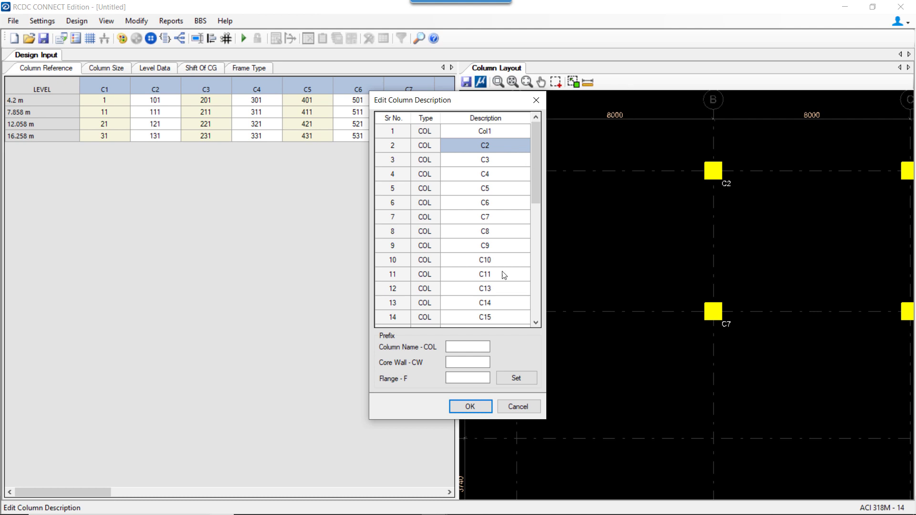
Apply the column name prefix Col to all columns and check the new labels in the layout
{"action": "left_click", "coordinate": [464, 346]}
{"action": "type", "text": "col"}
{"action": "key", "text": "BackSpace"}
{"action": "key", "text": "BackSpace"}
{"action": "key", "text": "BackSpace"}
{"action": "type", "text": "Col"}
{"action": "left_click", "coordinate": [516, 378]}
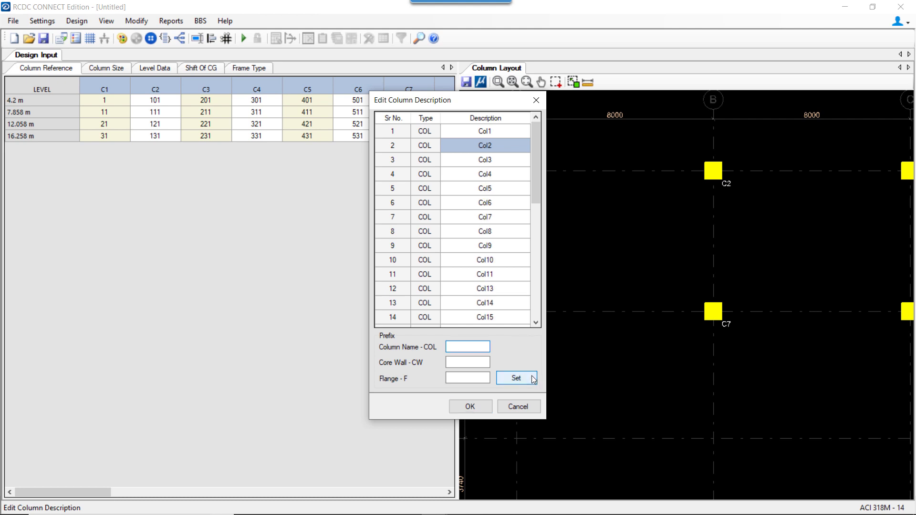
{"action": "left_click", "coordinate": [462, 408]}
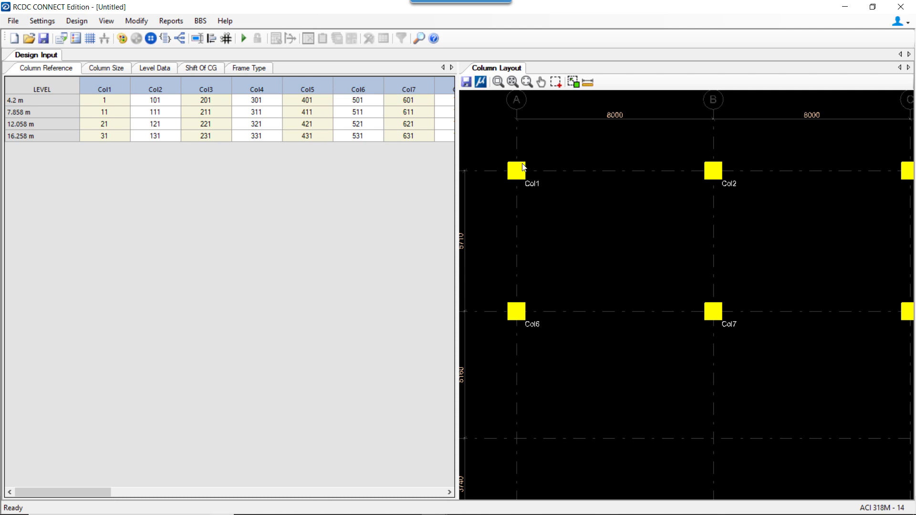
{"action": "scroll", "coordinate": [512, 176], "scroll_direction": "up", "scroll_amount": 2}
{"action": "scroll", "coordinate": [518, 167], "scroll_direction": "down", "scroll_amount": 1}
{"action": "scroll", "coordinate": [518, 167], "scroll_direction": "down", "scroll_amount": 1}
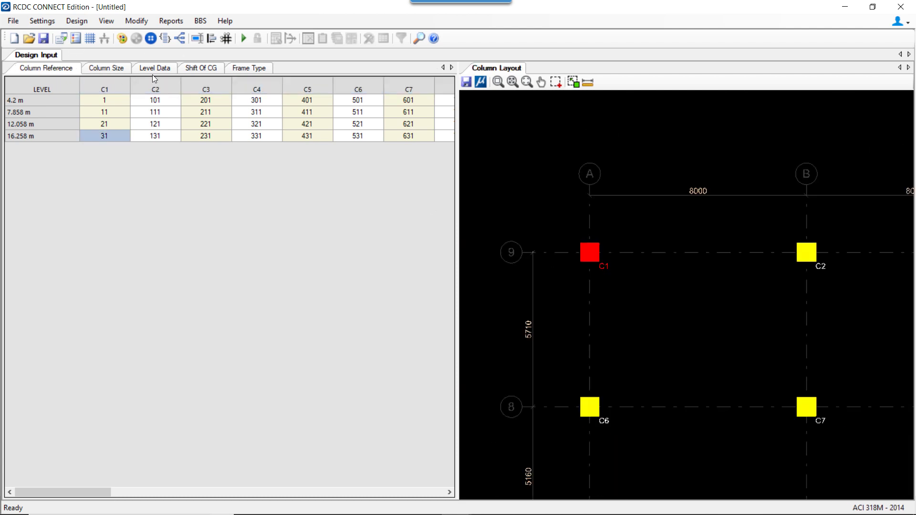
Review the column sizes listed for each level alongside the column layout
{"action": "left_click", "coordinate": [106, 68]}
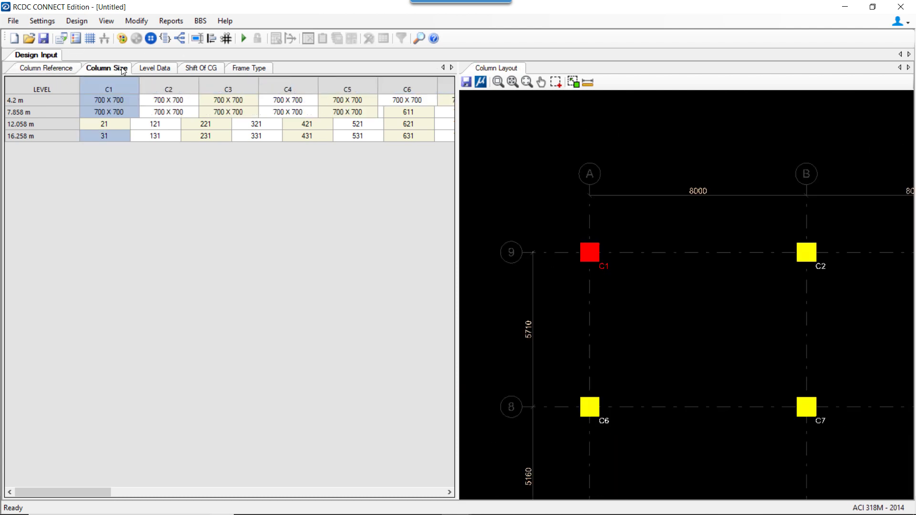
{"action": "scroll", "coordinate": [572, 255], "scroll_direction": "down", "scroll_amount": 1}
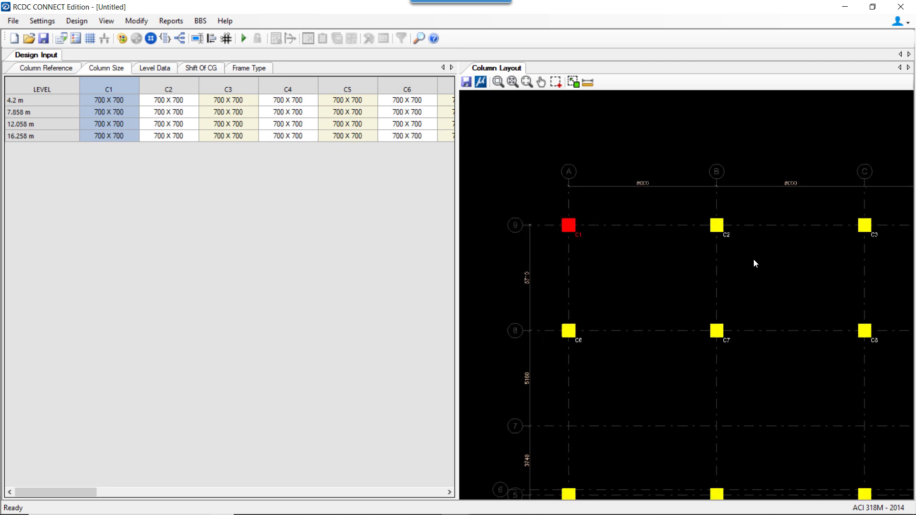
{"action": "middle_click_drag", "start_coordinate": [772, 266], "coordinate": [676, 212]}
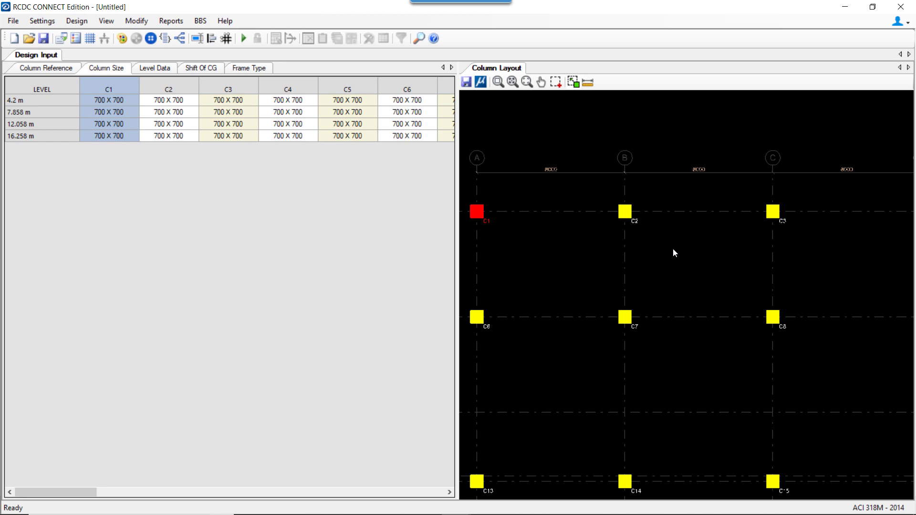
Review the level data, highlighting the descriptions of all four levels from 4.2 m to 16.258 m
{"action": "left_click", "coordinate": [160, 70]}
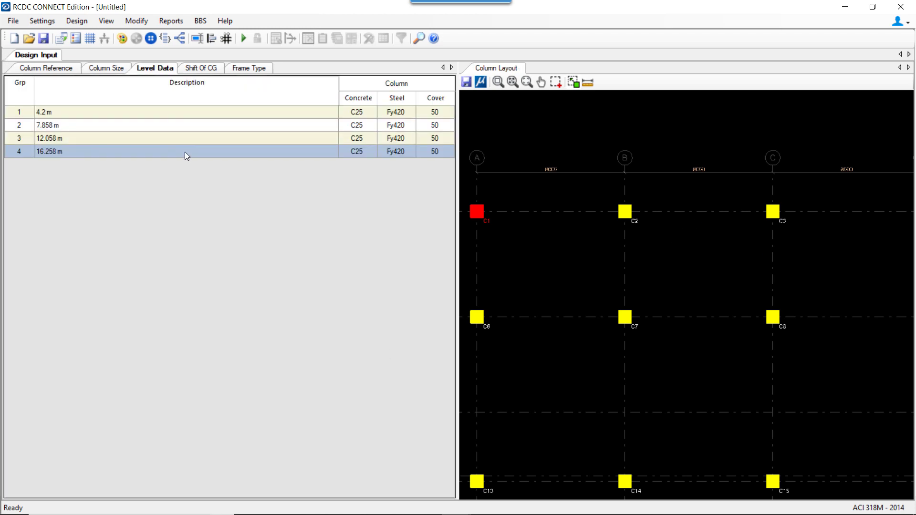
{"action": "left_click_drag", "start_coordinate": [111, 114], "coordinate": [102, 151]}
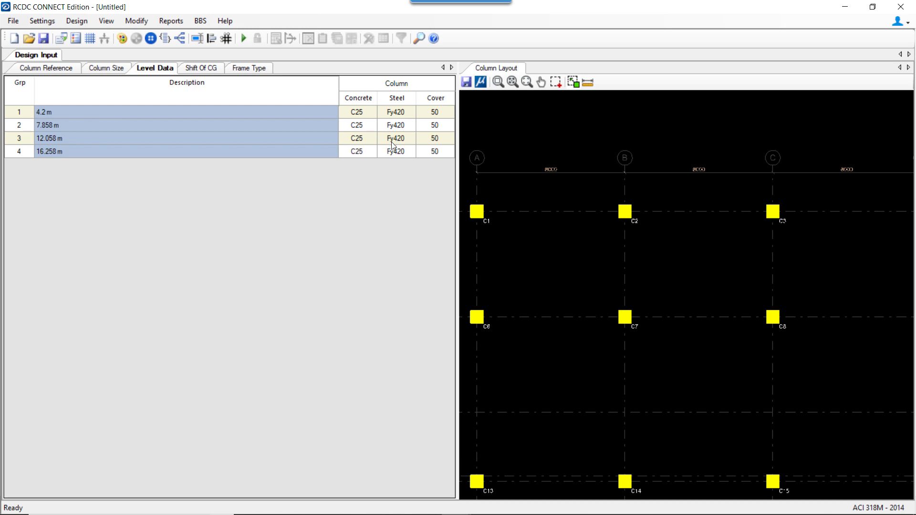
Review the concrete grade, steel grade and cover assigned to the column levels in the level data
{"action": "left_click", "coordinate": [359, 113]}
{"action": "left_click", "coordinate": [405, 117]}
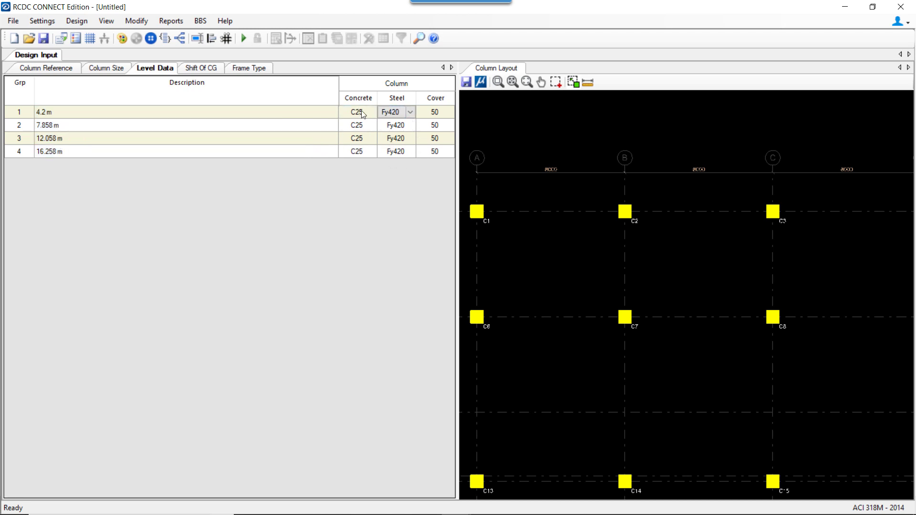
{"action": "left_click", "coordinate": [275, 118]}
{"action": "left_click_drag", "start_coordinate": [276, 123], "coordinate": [271, 158]}
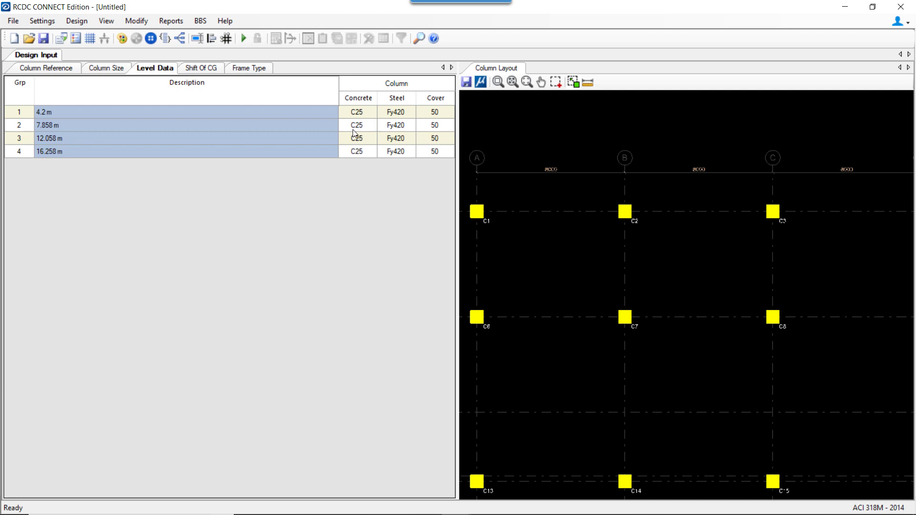
{"action": "left_click_drag", "start_coordinate": [303, 113], "coordinate": [338, 137]}
{"action": "left_click_drag", "start_coordinate": [425, 116], "coordinate": [425, 154]}
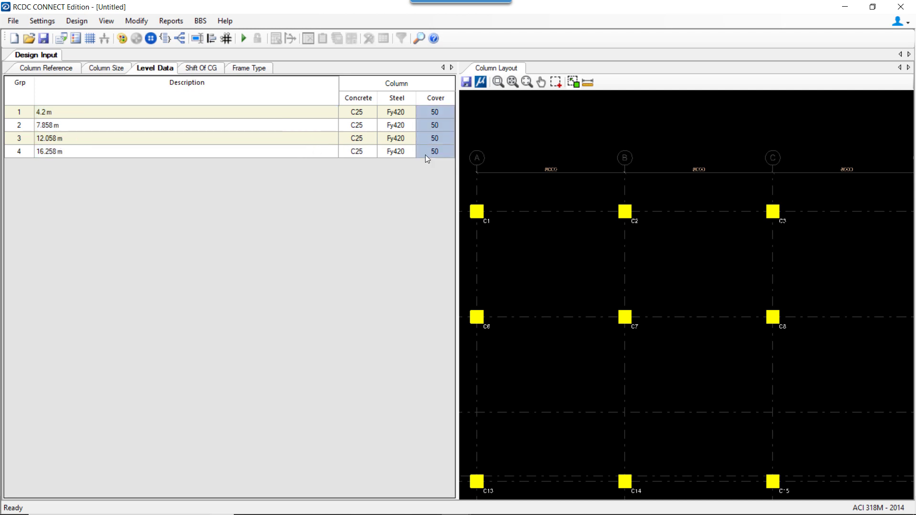
View the CG shift table for all columns and levels alongside a close-up of column C1 in the layout
{"action": "left_click", "coordinate": [213, 71]}
{"action": "scroll", "coordinate": [493, 227], "scroll_direction": "up", "scroll_amount": 1}
{"action": "middle_click_drag", "start_coordinate": [493, 227], "coordinate": [599, 259]}
{"action": "scroll", "coordinate": [598, 259], "scroll_direction": "up", "scroll_amount": 2}
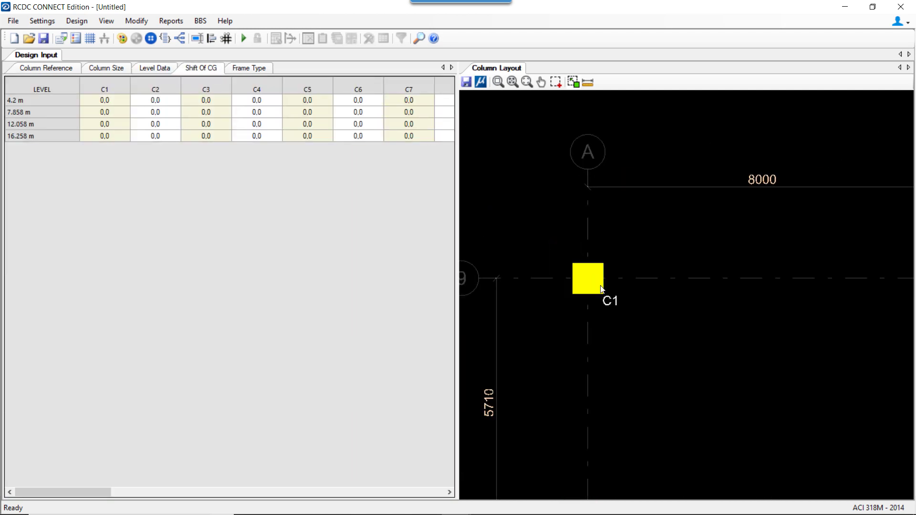
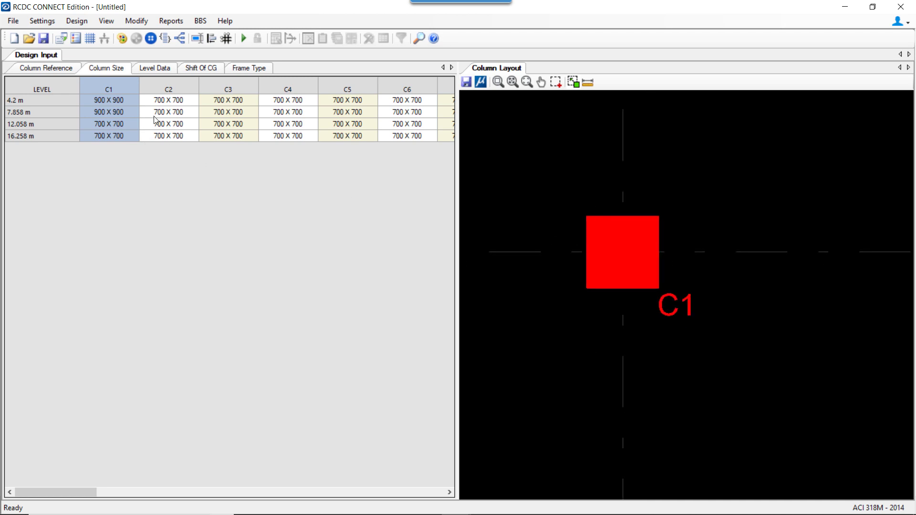
Compare column C1's sizes at the two lower levels with those at 12.058 m and 16.258 m
{"action": "left_click_drag", "start_coordinate": [125, 100], "coordinate": [122, 108]}
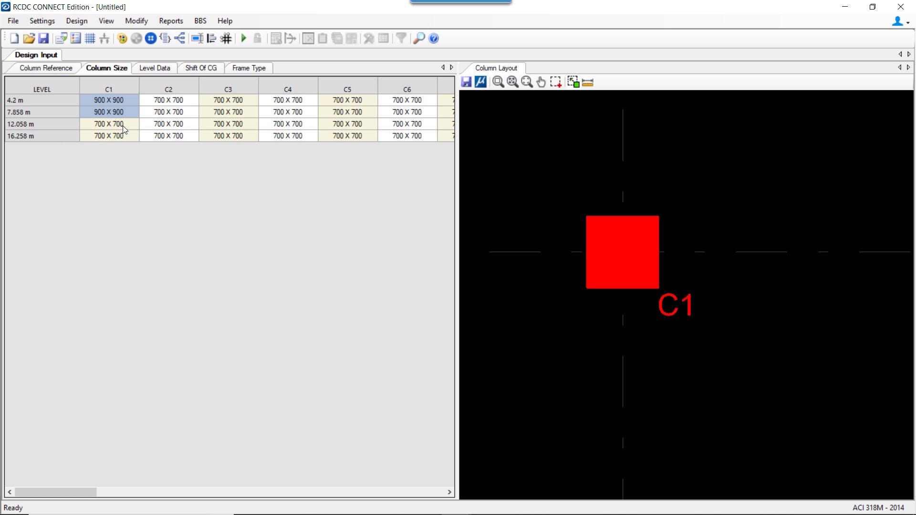
{"action": "left_click_drag", "start_coordinate": [122, 125], "coordinate": [121, 136]}
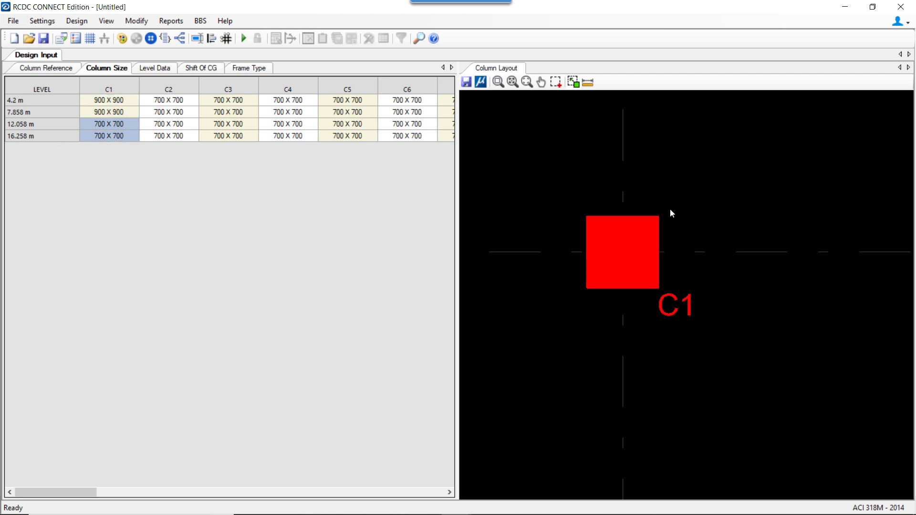
{"action": "scroll", "coordinate": [617, 245], "scroll_direction": "up", "scroll_amount": 2}
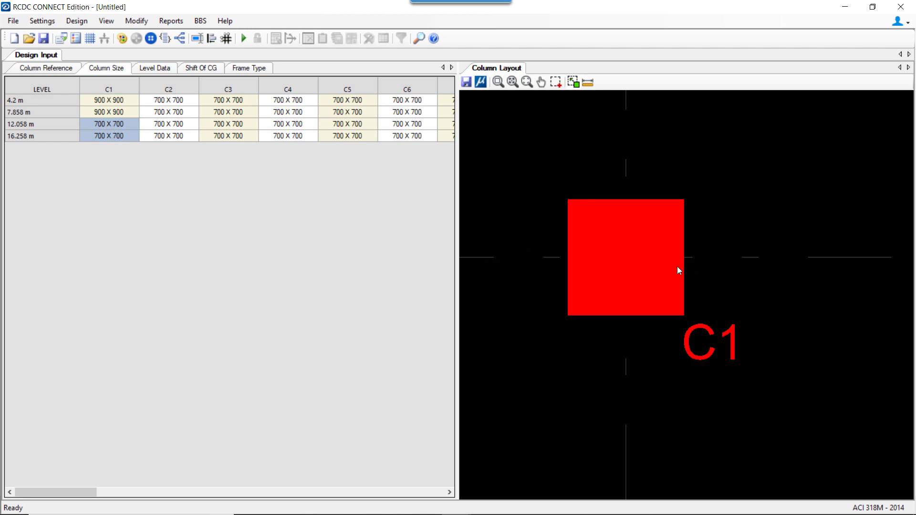
Align column C1's left and top faces across levels, giving a CG shift of -100,100 at 12.058 m and 16.258 m
{"action": "left_click", "coordinate": [201, 68]}
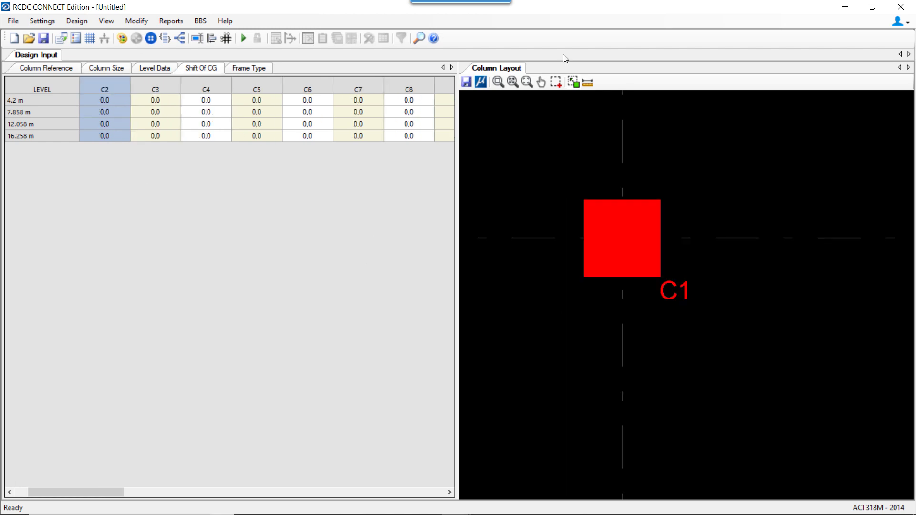
{"action": "scroll", "coordinate": [626, 225], "scroll_direction": "up", "scroll_amount": 5}
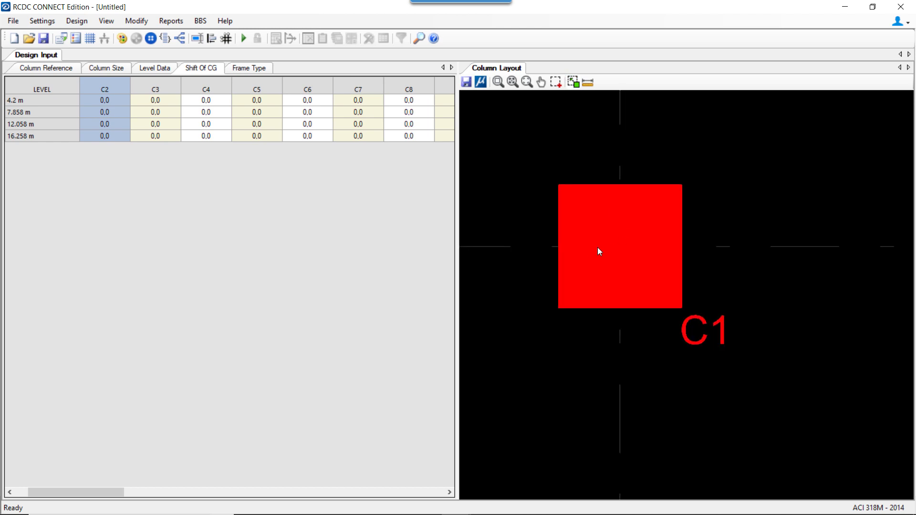
{"action": "left_click", "coordinate": [619, 213]}
{"action": "scroll", "coordinate": [617, 211], "scroll_direction": "down", "scroll_amount": 1}
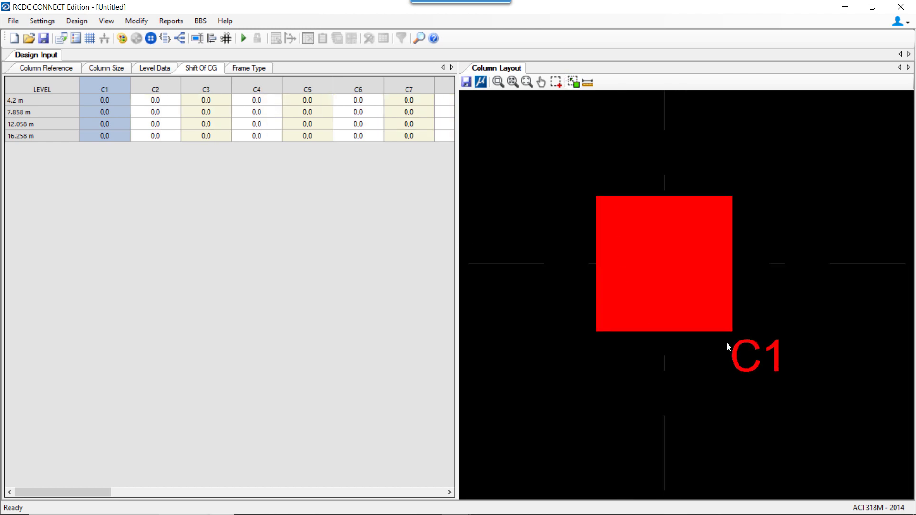
{"action": "left_click", "coordinate": [574, 82]}
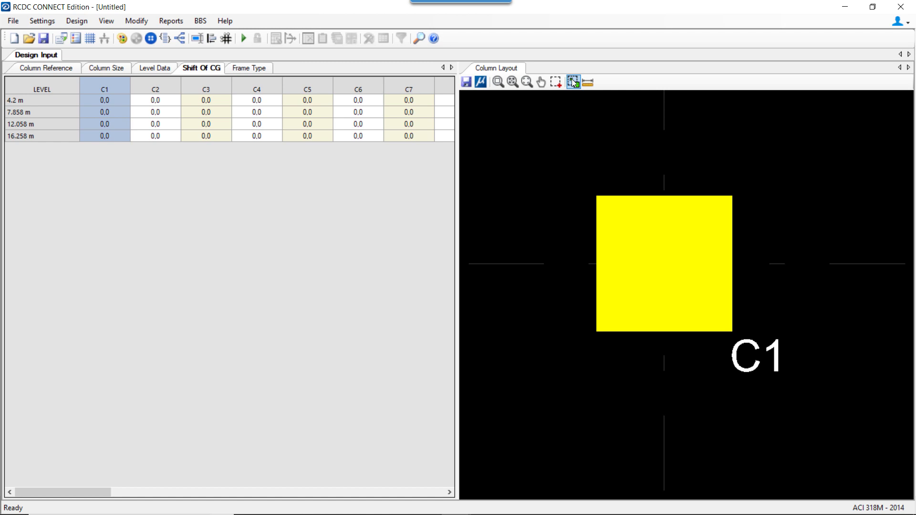
{"action": "left_click", "coordinate": [597, 244]}
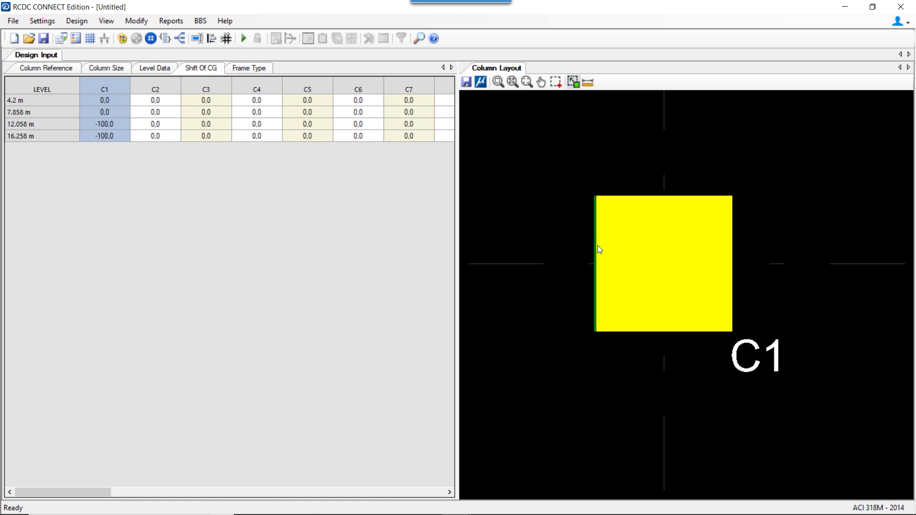
{"action": "left_click", "coordinate": [628, 199]}
{"action": "left_click_drag", "start_coordinate": [45, 130], "coordinate": [107, 136]}
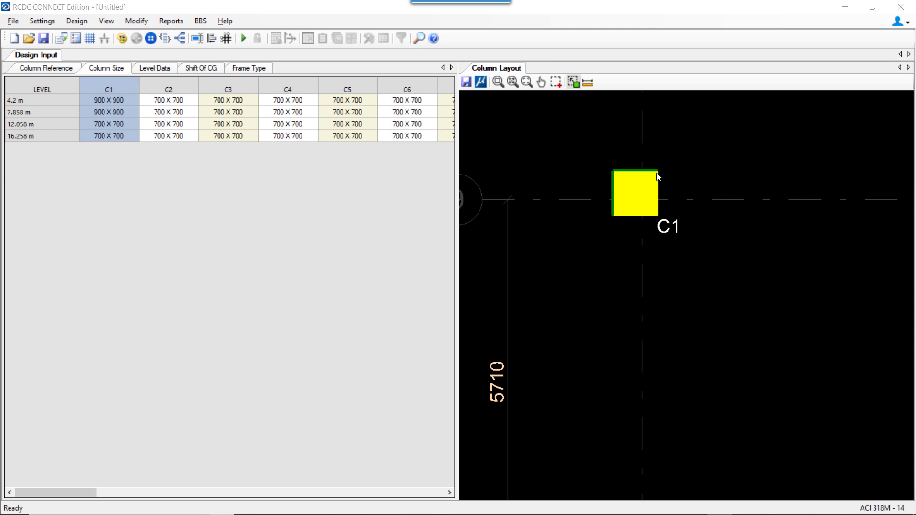
Inspect column C1's aligned faces in the layout and check its CG shift values for each level
{"action": "scroll", "coordinate": [656, 173], "scroll_direction": "up", "scroll_amount": 2}
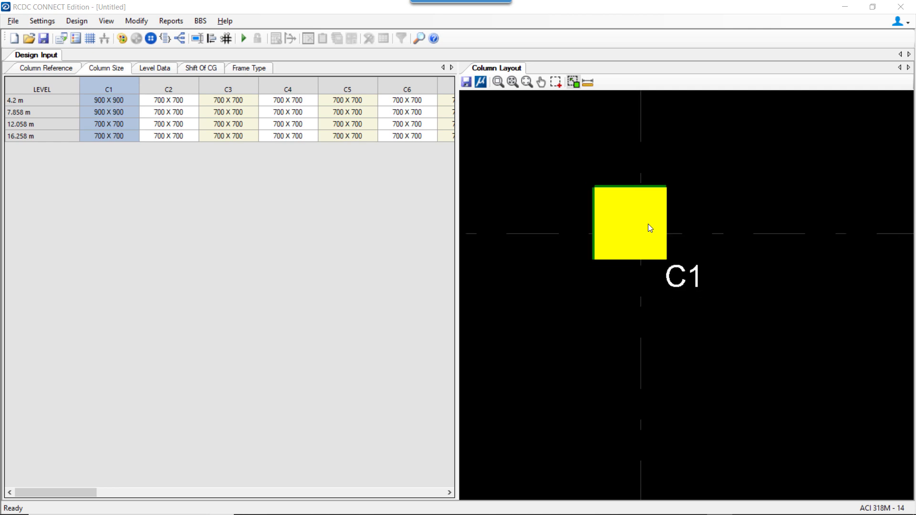
{"action": "scroll", "coordinate": [648, 224], "scroll_direction": "down", "scroll_amount": 1}
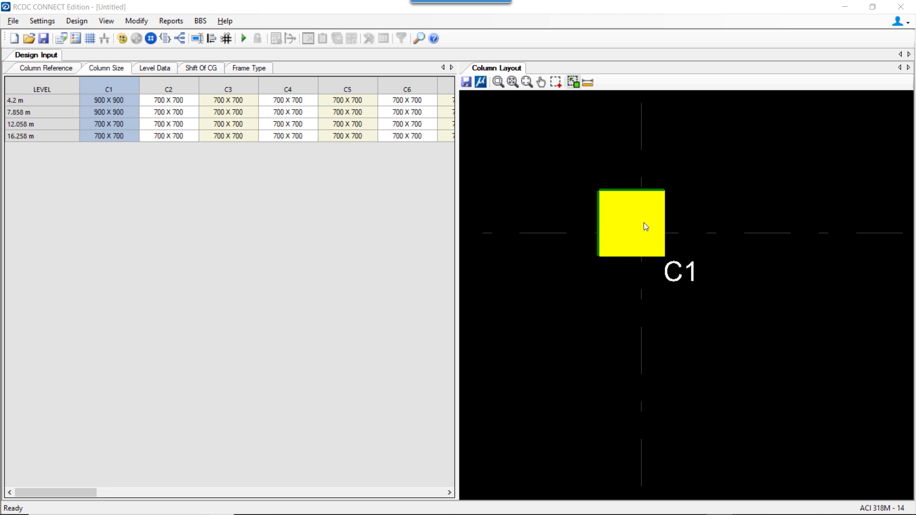
{"action": "left_click", "coordinate": [201, 67]}
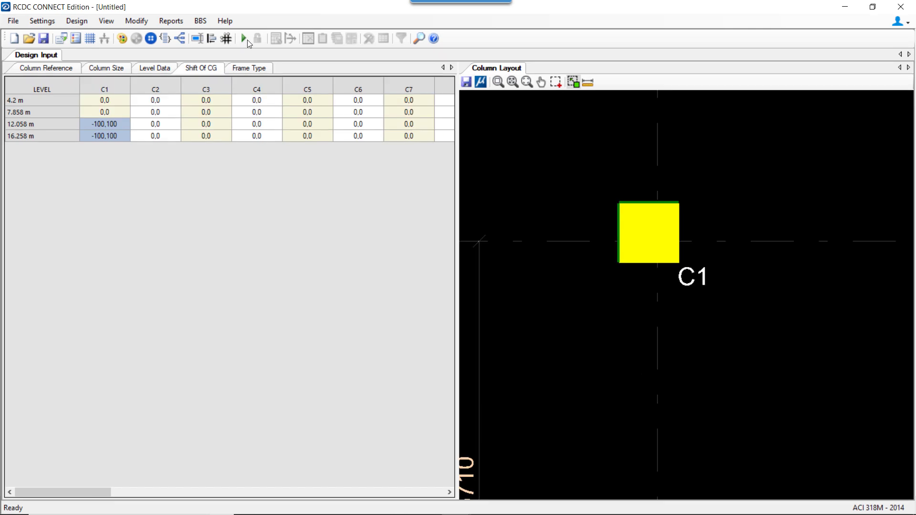
Review the frame types assigned to the columns at each level, highlighting all levels of column C2
{"action": "left_click", "coordinate": [257, 68]}
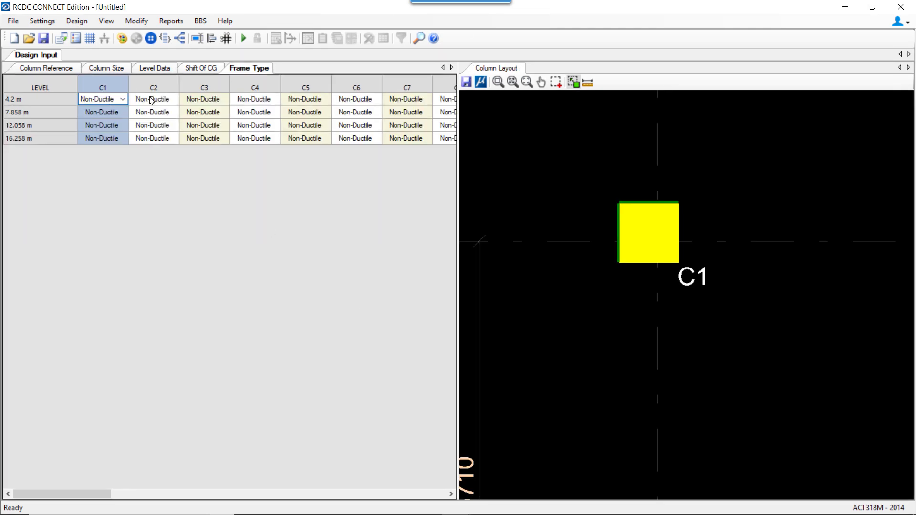
{"action": "left_click_drag", "start_coordinate": [151, 100], "coordinate": [151, 139]}
{"action": "scroll", "coordinate": [664, 173], "scroll_direction": "down", "scroll_amount": 5}
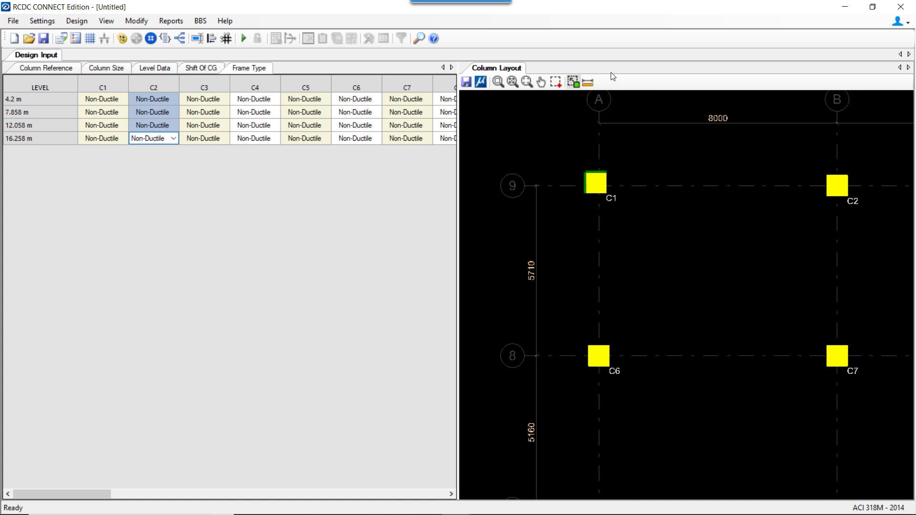
{"action": "scroll", "coordinate": [574, 169], "scroll_direction": "up", "scroll_amount": 3}
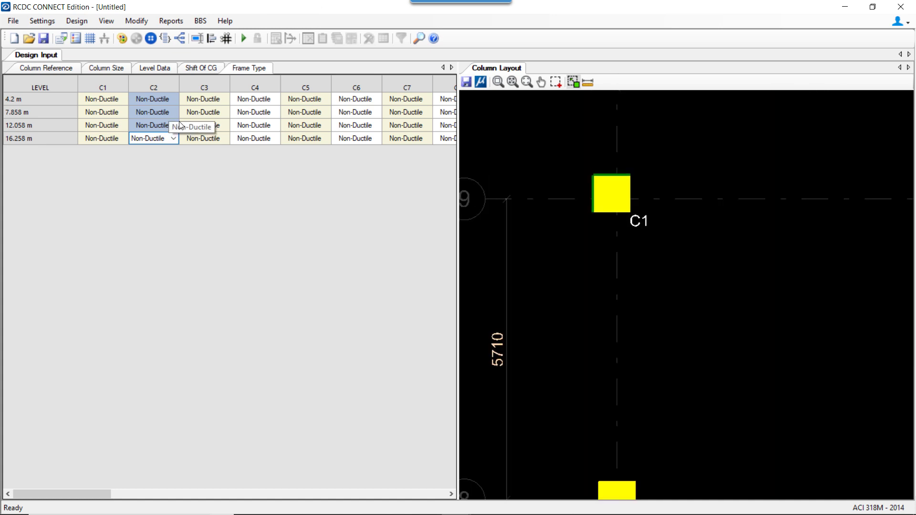
Enable ductile design with the Intermediate option in the design settings and check the columns in the layout
{"action": "left_click", "coordinate": [42, 20]}
{"action": "left_click", "coordinate": [120, 244]}
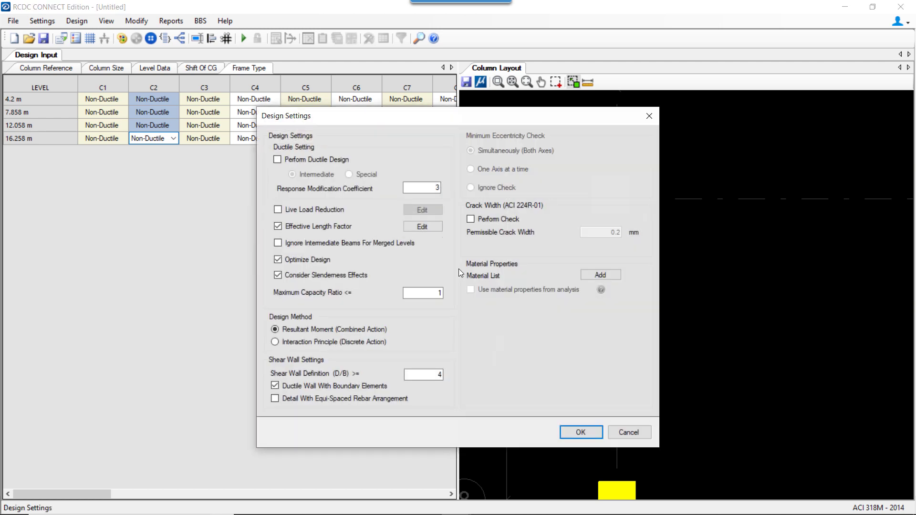
{"action": "left_click", "coordinate": [336, 158]}
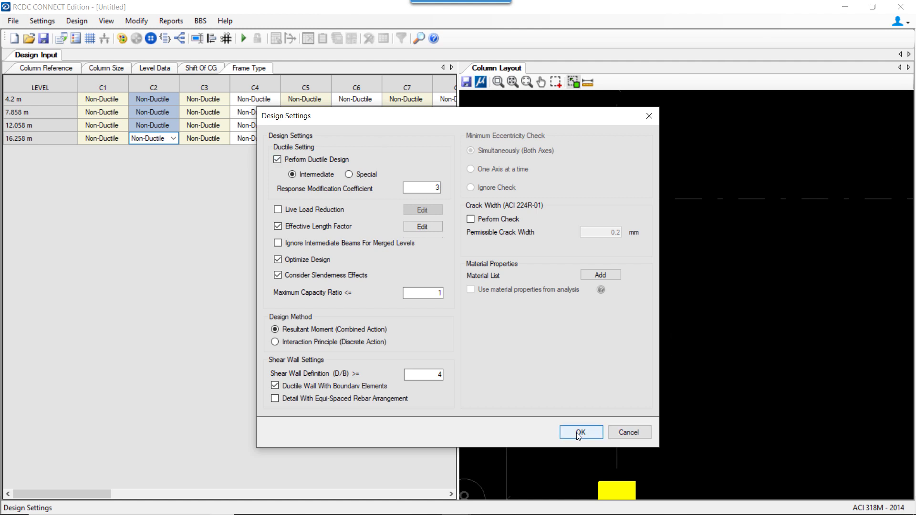
{"action": "left_click", "coordinate": [592, 431]}
{"action": "scroll", "coordinate": [598, 199], "scroll_direction": "down", "scroll_amount": 5}
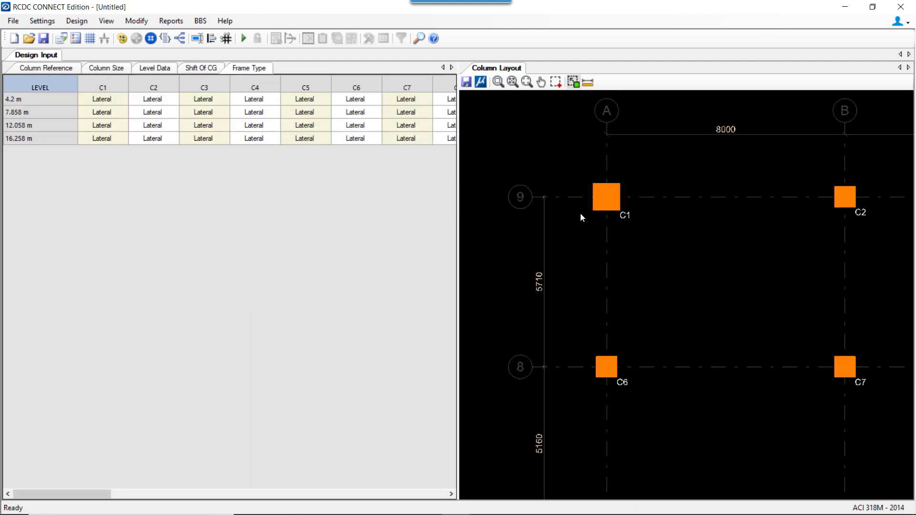
{"action": "scroll", "coordinate": [761, 210], "scroll_direction": "up", "scroll_amount": 4}
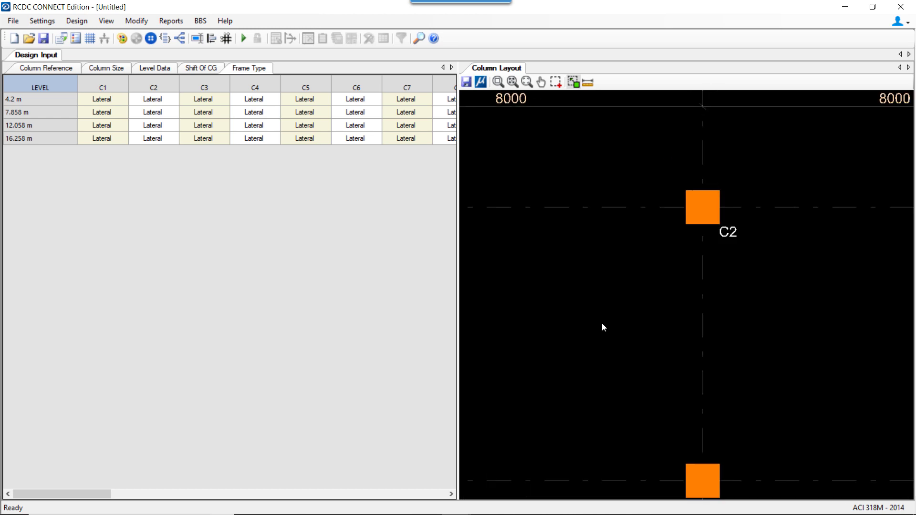
Set the frame type of column C7 to Gravity at all four levels from 4.2 m to 16.258 m
{"action": "left_click", "coordinate": [620, 290]}
{"action": "left_click", "coordinate": [636, 299]}
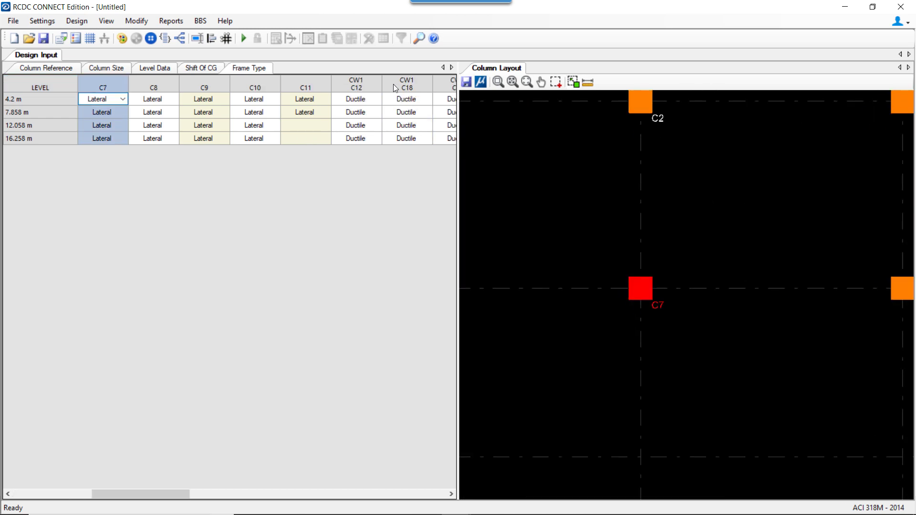
{"action": "left_click", "coordinate": [123, 100]}
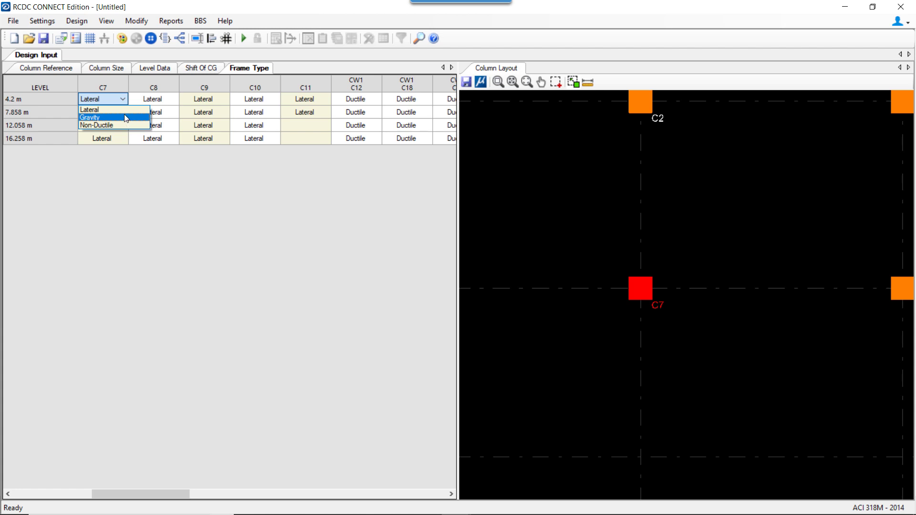
{"action": "left_click", "coordinate": [125, 118]}
{"action": "left_click", "coordinate": [120, 113]}
{"action": "left_click", "coordinate": [122, 115]}
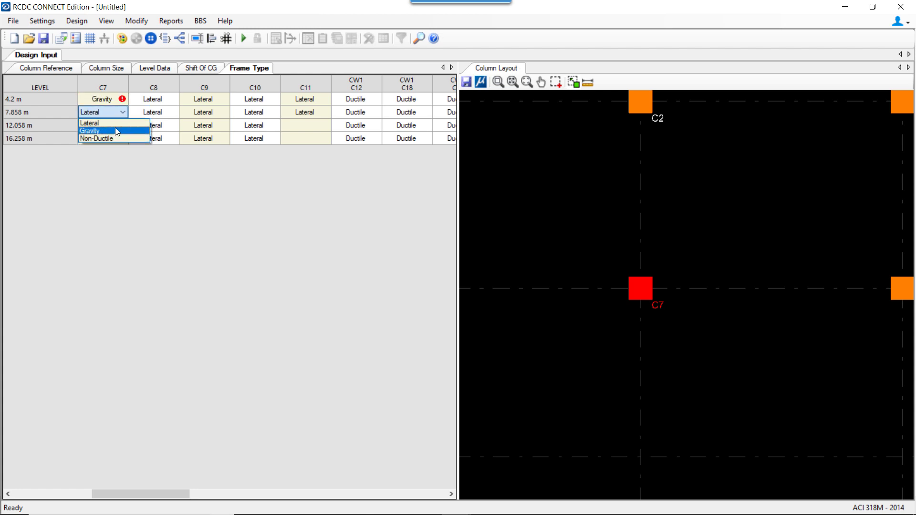
{"action": "left_click", "coordinate": [118, 132]}
{"action": "left_click", "coordinate": [122, 124]}
{"action": "left_click", "coordinate": [122, 124]}
{"action": "left_click", "coordinate": [117, 143]}
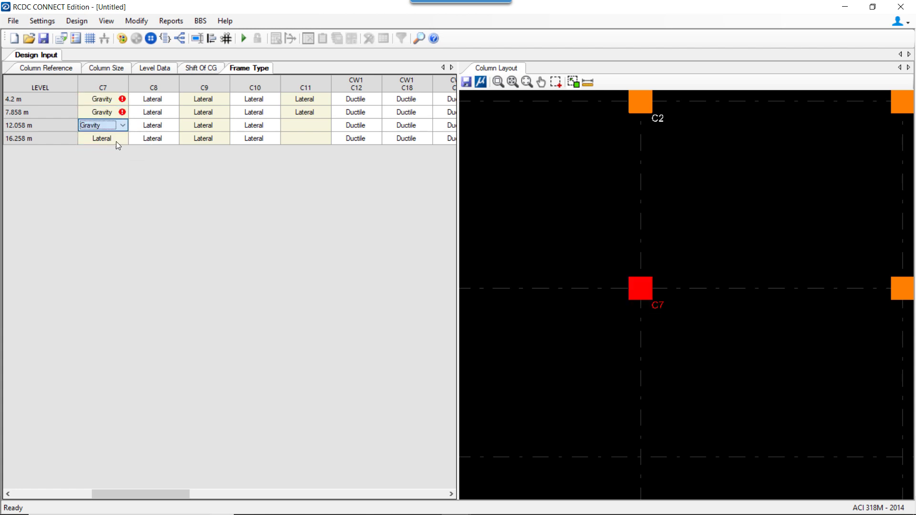
{"action": "left_click", "coordinate": [122, 138]}
{"action": "left_click", "coordinate": [124, 139]}
{"action": "left_click", "coordinate": [123, 139]}
{"action": "left_click", "coordinate": [118, 156]}
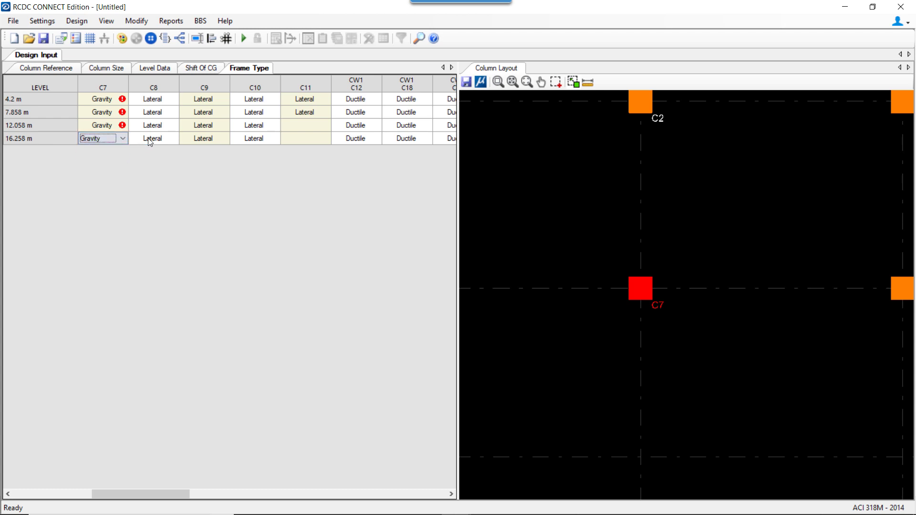
{"action": "left_click", "coordinate": [159, 142]}
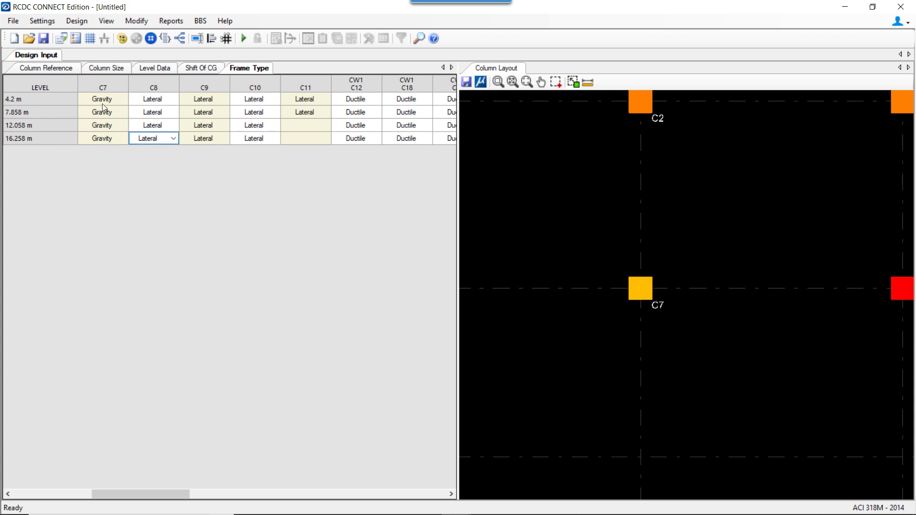
Compare the display colour of gravity column C7 with the surrounding lateral columns in the layout
{"action": "scroll", "coordinate": [625, 279], "scroll_direction": "down", "scroll_amount": 2}
{"action": "middle_click_drag", "start_coordinate": [637, 299], "coordinate": [712, 299]}
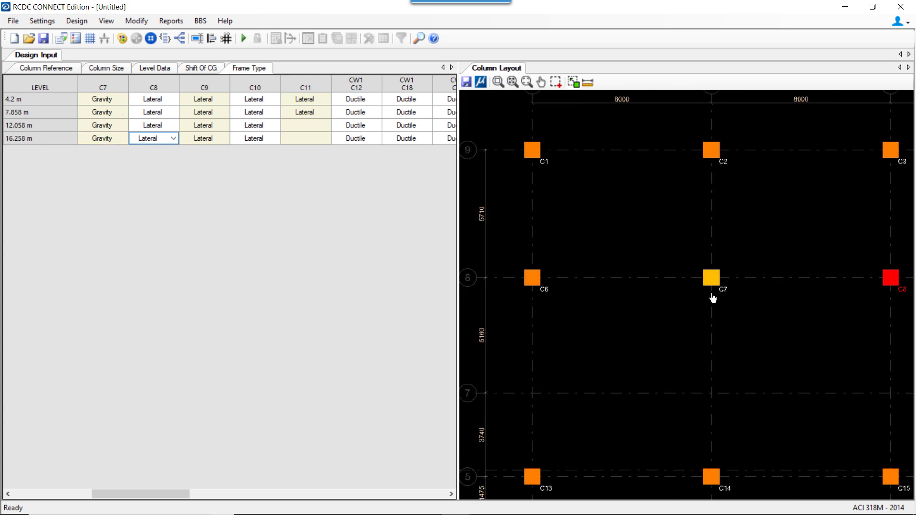
{"action": "scroll", "coordinate": [720, 292], "scroll_direction": "up", "scroll_amount": 2}
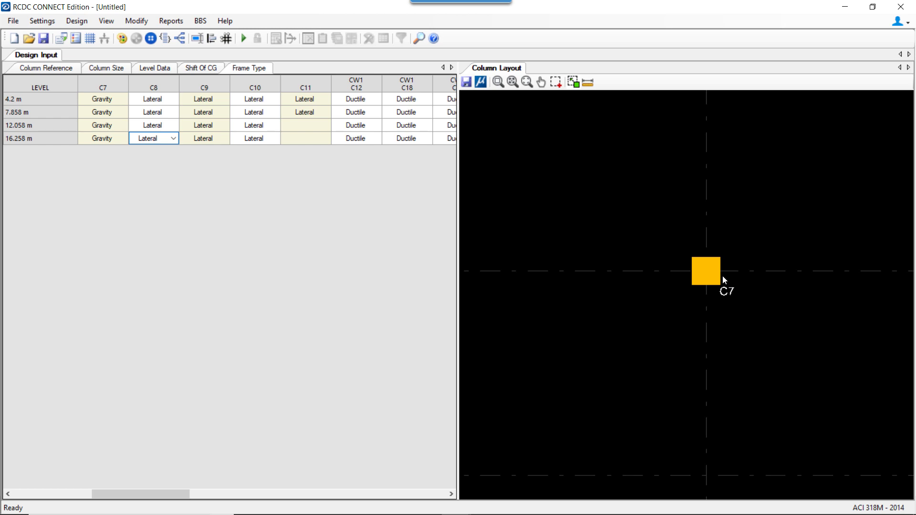
{"action": "scroll", "coordinate": [724, 276], "scroll_direction": "down", "scroll_amount": 2}
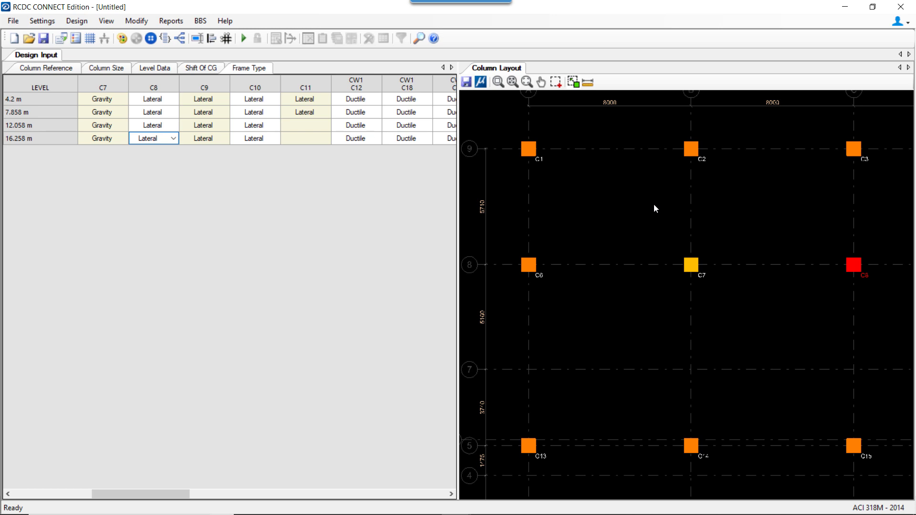
{"action": "scroll", "coordinate": [654, 208], "scroll_direction": "down", "scroll_amount": 2}
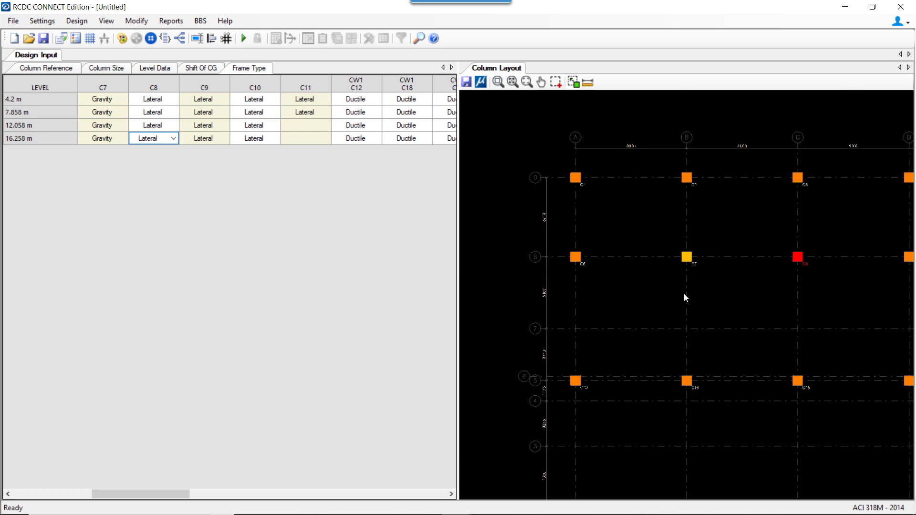
{"action": "scroll", "coordinate": [620, 210], "scroll_direction": "up", "scroll_amount": 1}
{"action": "scroll", "coordinate": [619, 207], "scroll_direction": "up", "scroll_amount": 1}
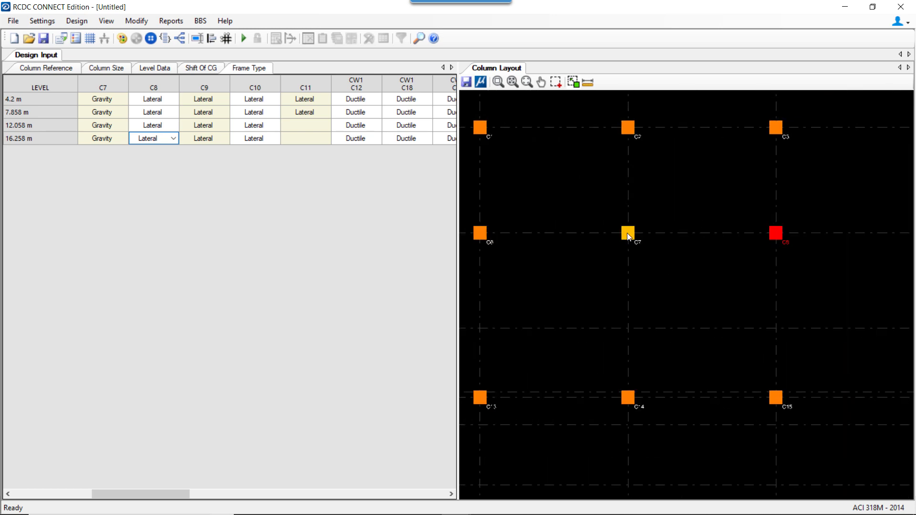
Examine the wider column layout and the frame types of column C9 at all four levels
{"action": "scroll", "coordinate": [783, 265], "scroll_direction": "down", "scroll_amount": 2}
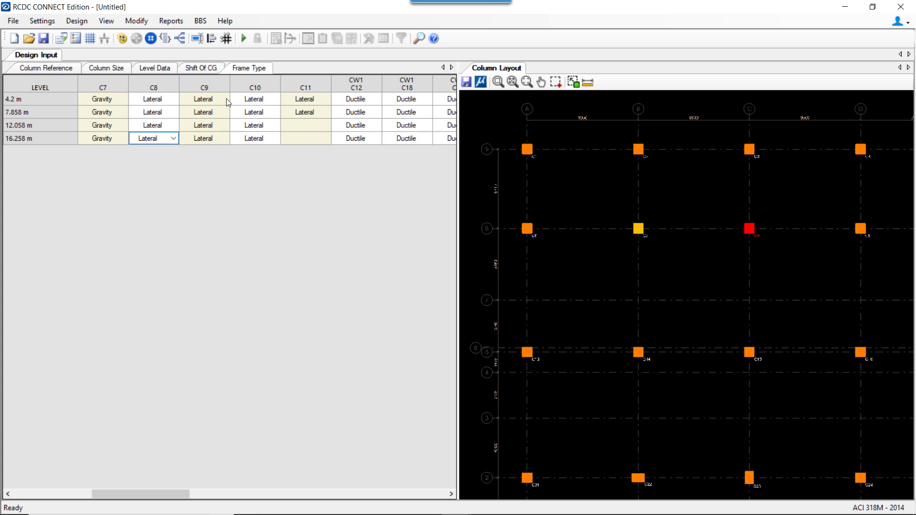
{"action": "left_click_drag", "start_coordinate": [211, 99], "coordinate": [212, 138]}
{"action": "scroll", "coordinate": [659, 217], "scroll_direction": "down", "scroll_amount": 1}
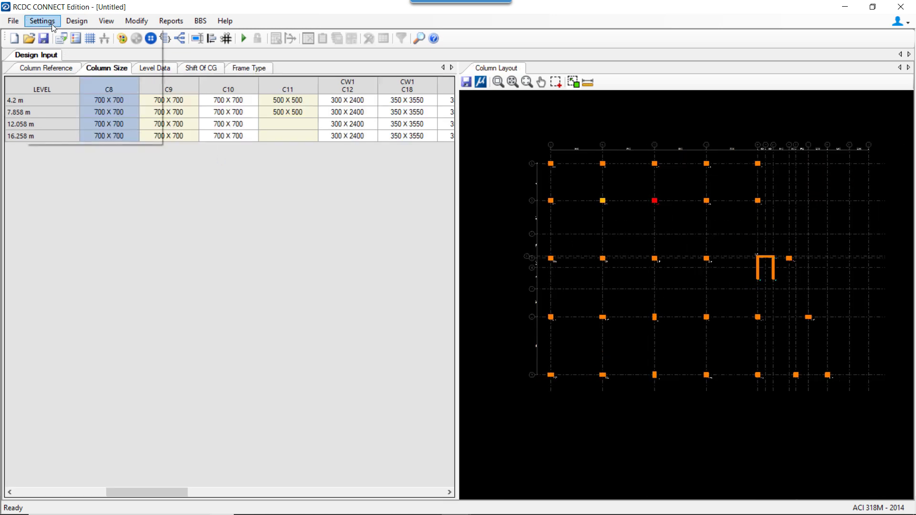
Open the design settings and examine the response modification coefficient for Intermediate ductile design
{"action": "left_click", "coordinate": [42, 20]}
{"action": "left_click", "coordinate": [74, 35]}
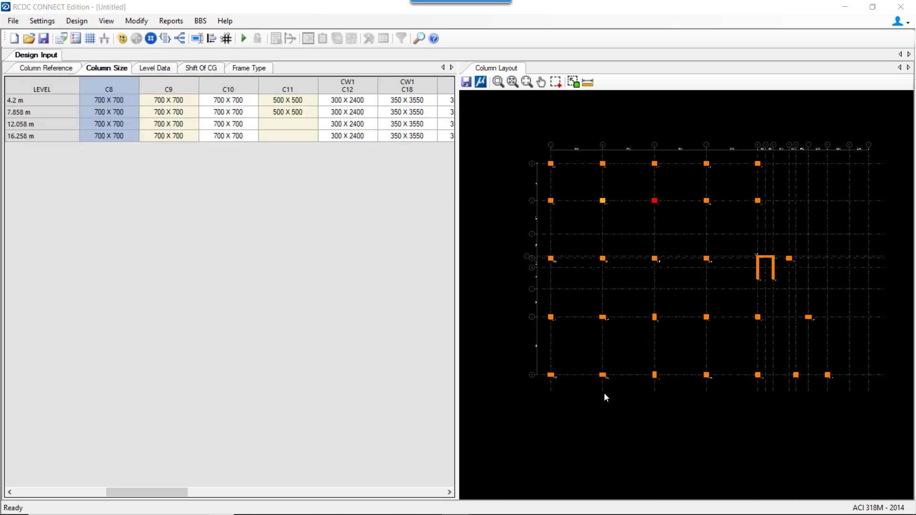
{"action": "left_click_drag", "start_coordinate": [350, 117], "coordinate": [309, 59]}
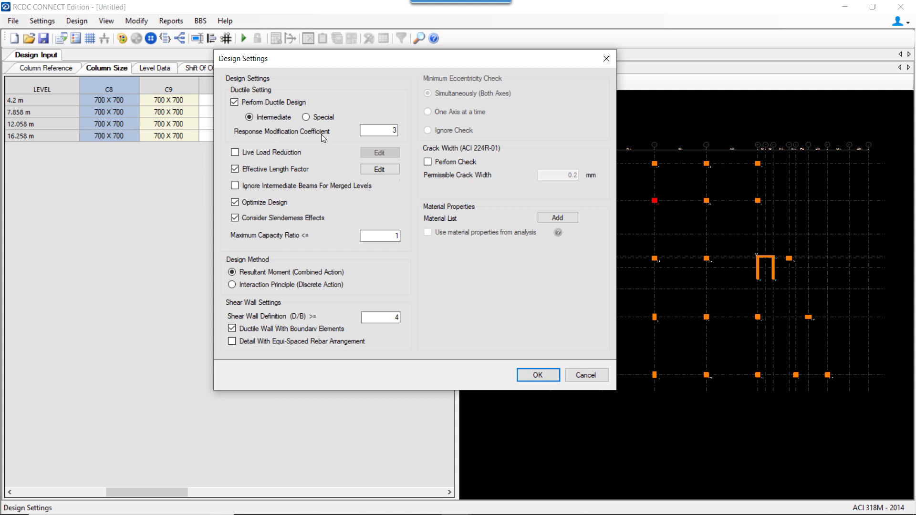
{"action": "double_click", "coordinate": [394, 131]}
{"action": "left_click", "coordinate": [394, 130]}
{"action": "key", "text": "Tab"}
{"action": "key", "text": "Tab"}
{"action": "key", "text": "Tab"}
{"action": "key", "text": "Tab"}
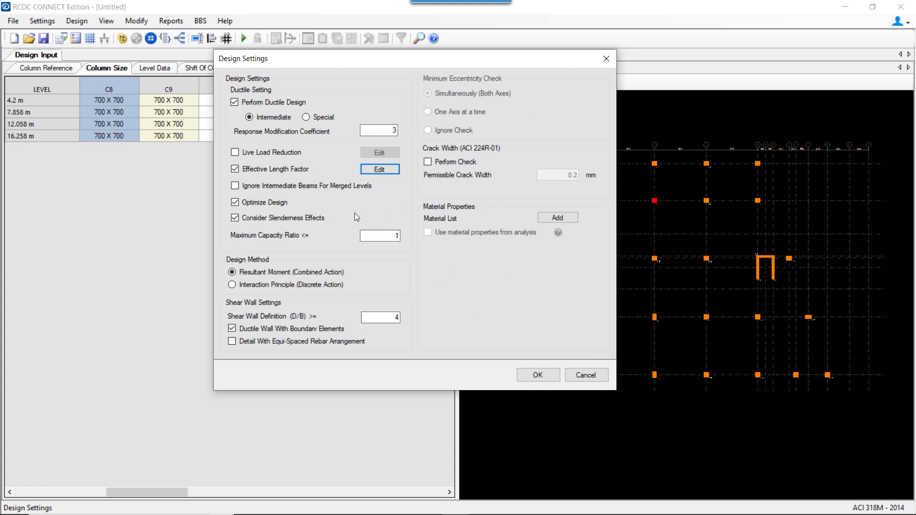
Apply a fixed effective length factor of 0.7 to both axes of the columns at every level
{"action": "left_click", "coordinate": [376, 172]}
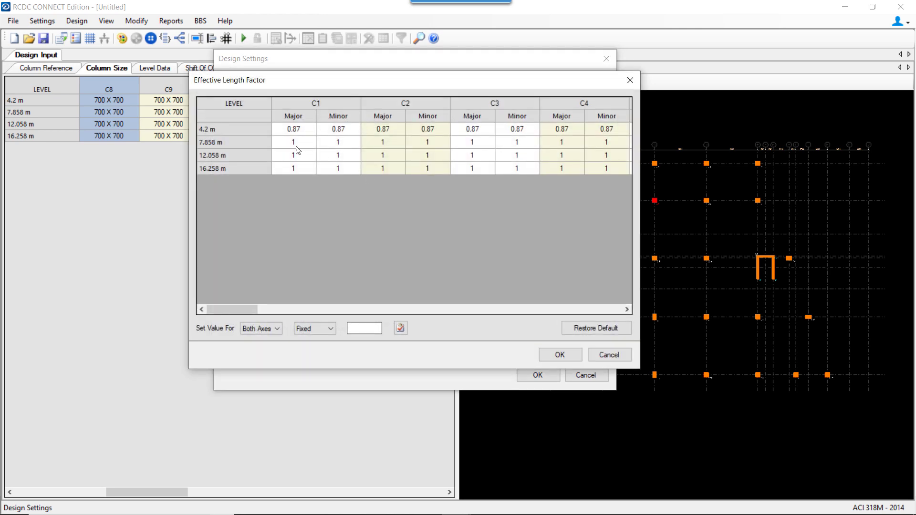
{"action": "left_click_drag", "start_coordinate": [247, 313], "coordinate": [229, 309]}
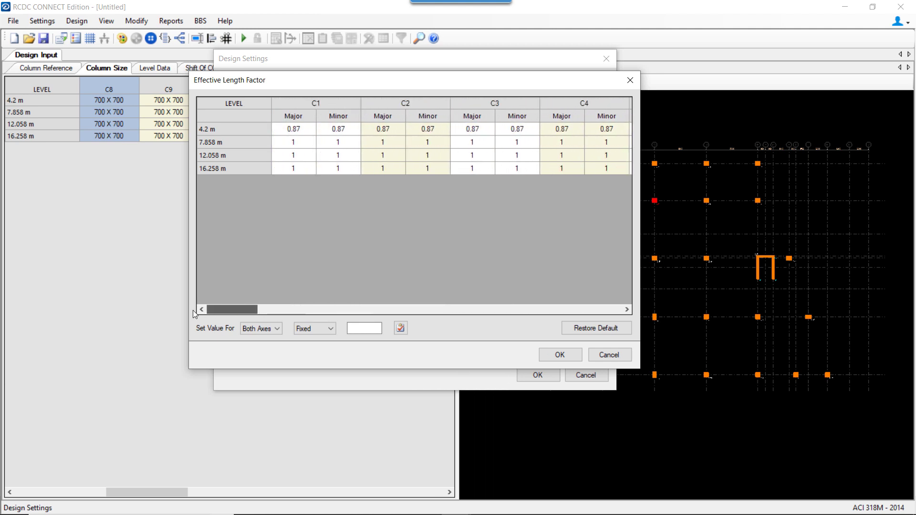
{"action": "left_click", "coordinate": [306, 330]}
{"action": "left_click", "coordinate": [304, 339]}
{"action": "key", "text": "Tab"}
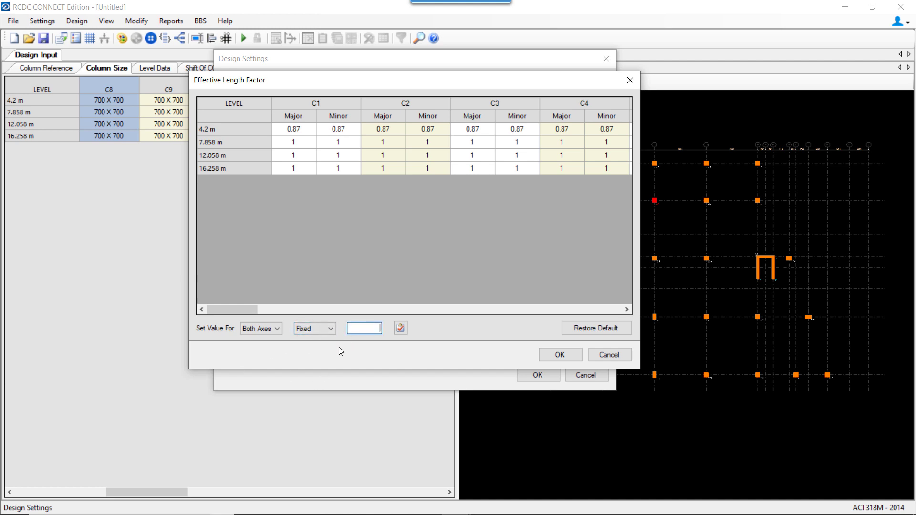
{"action": "type", "text": "0.7"}
{"action": "left_click", "coordinate": [400, 328]}
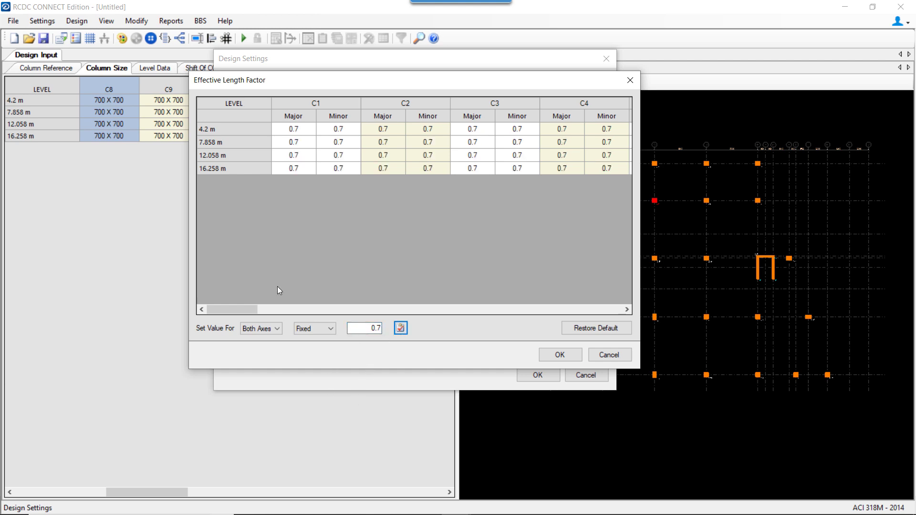
Switch the effective length factor entry to Limits with minimum 0.1 and maximum 0.75, and restore the default factors
{"action": "left_click", "coordinate": [328, 329]}
{"action": "left_click", "coordinate": [310, 347]}
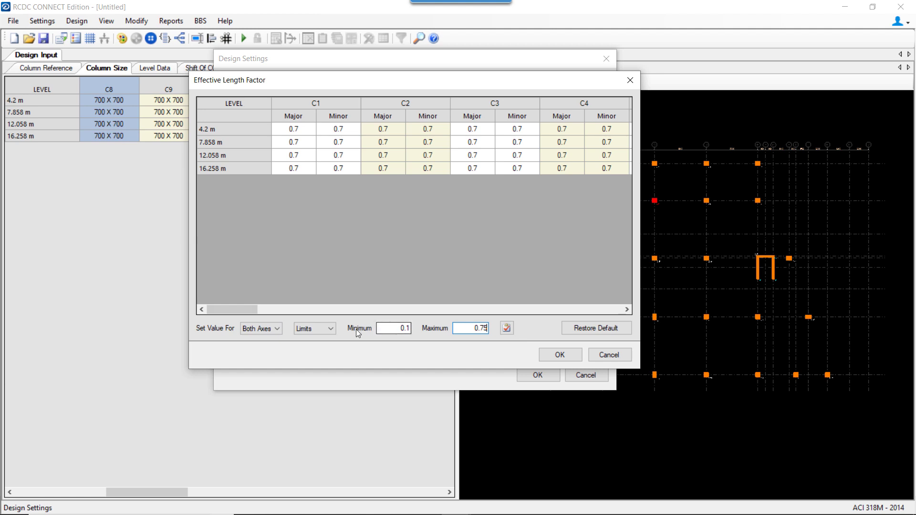
{"action": "double_click", "coordinate": [396, 329]}
{"action": "left_click_drag", "start_coordinate": [459, 330], "coordinate": [492, 330]}
{"action": "left_click", "coordinate": [606, 328]}
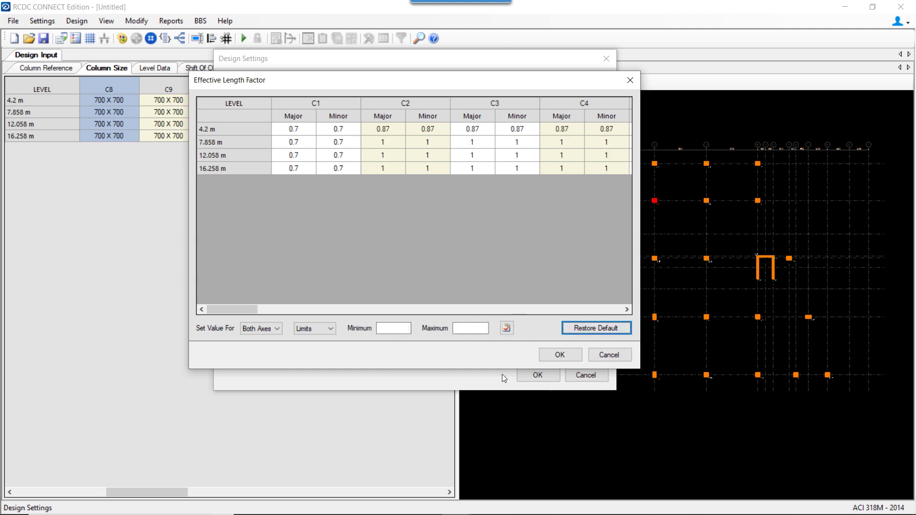
Apply effective length factor limits of 0.1 minimum and 0.75 maximum to both axes, then restore and accept the default factors
{"action": "left_click", "coordinate": [406, 329]}
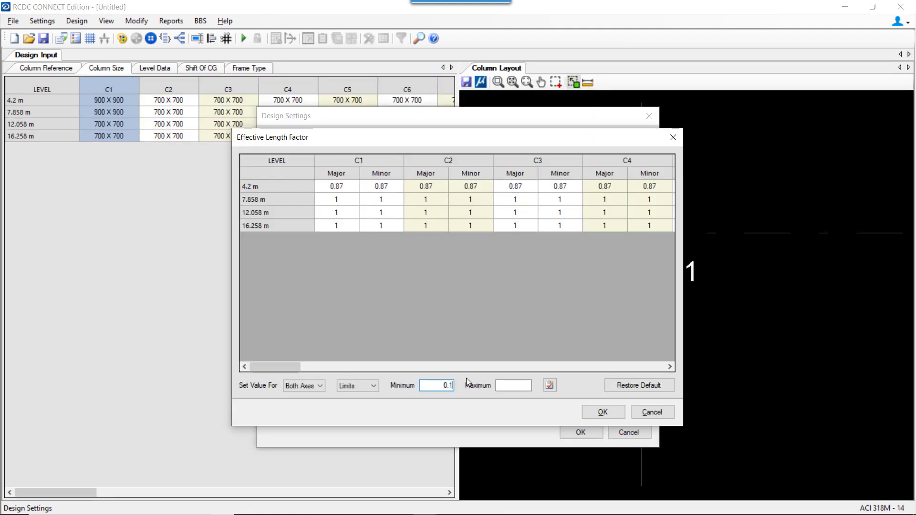
{"action": "key", "text": "Tab"}
{"action": "type", "text": "0.75"}
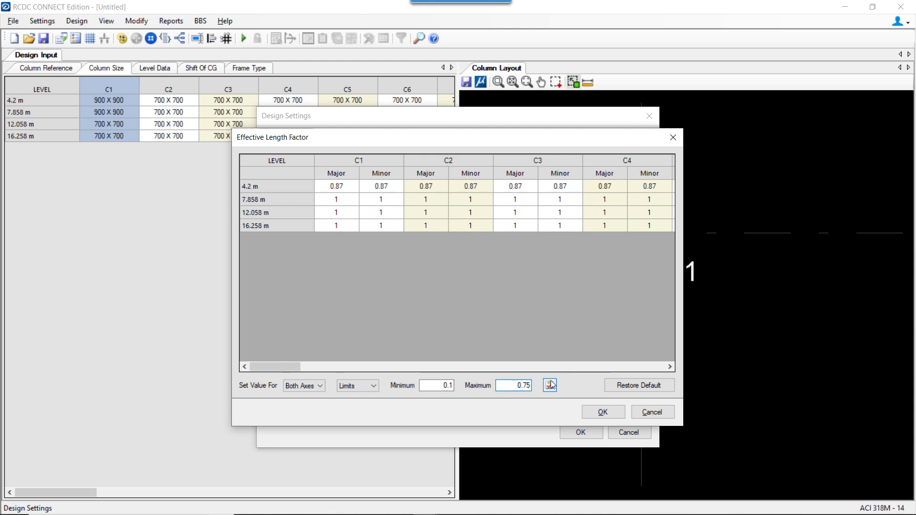
{"action": "left_click", "coordinate": [550, 385]}
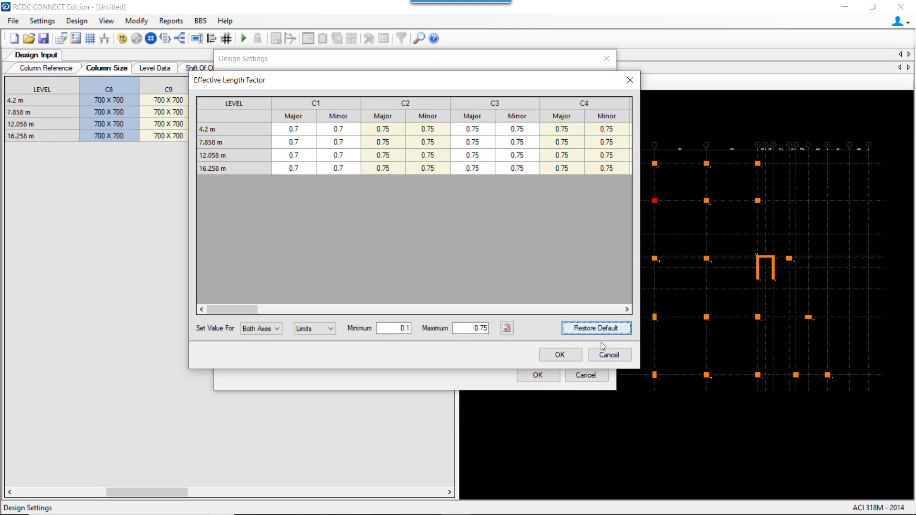
{"action": "left_click", "coordinate": [597, 329]}
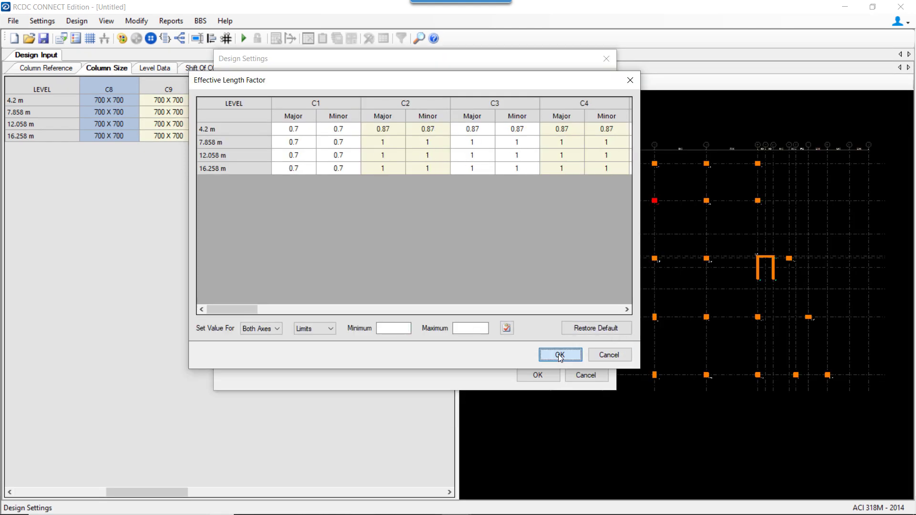
{"action": "key", "text": "Return"}
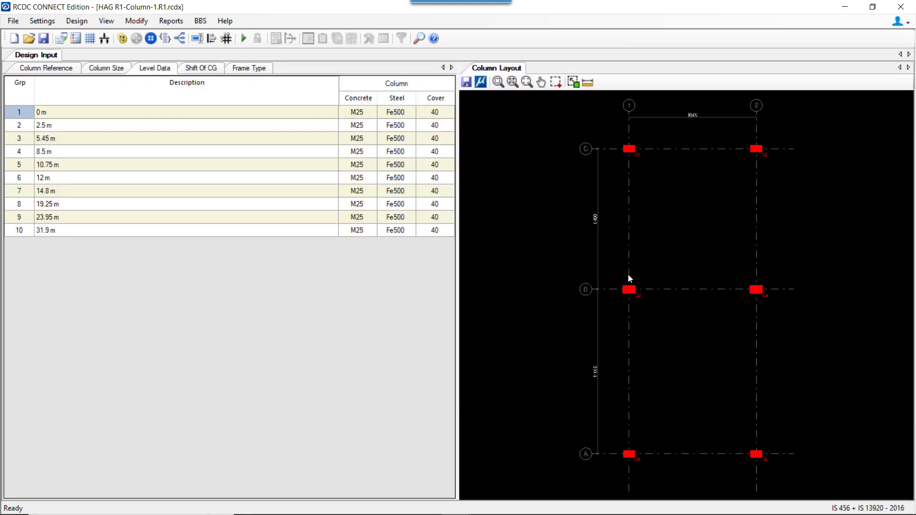
Examine the column layout and level list of the HAG R1-Column-1.R1 project, highlighting levels from 0 m to 31.9 m
{"action": "scroll", "coordinate": [625, 274], "scroll_direction": "up", "scroll_amount": 2}
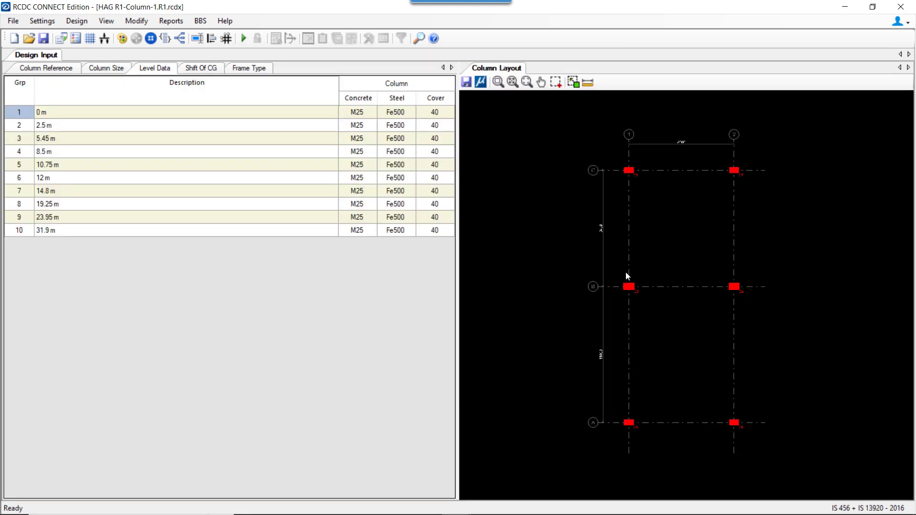
{"action": "scroll", "coordinate": [627, 268], "scroll_direction": "down", "scroll_amount": 1}
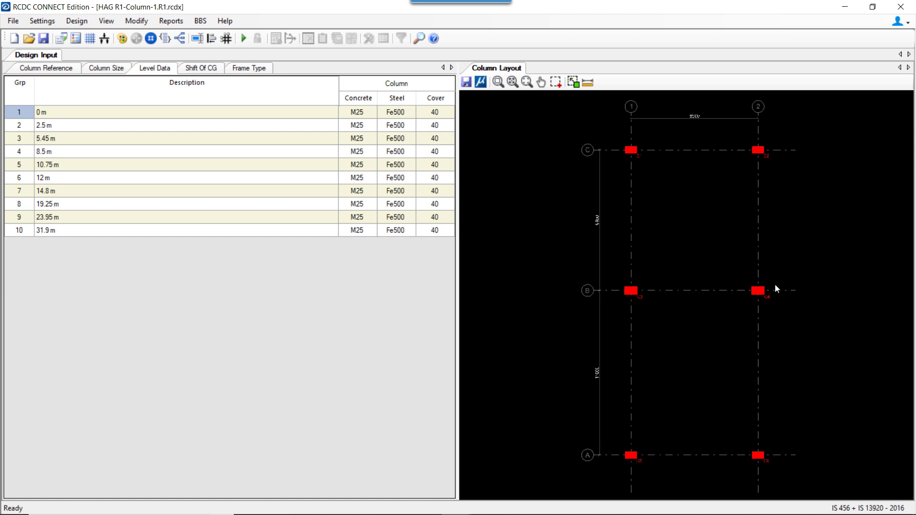
{"action": "left_click_drag", "start_coordinate": [97, 123], "coordinate": [94, 229]}
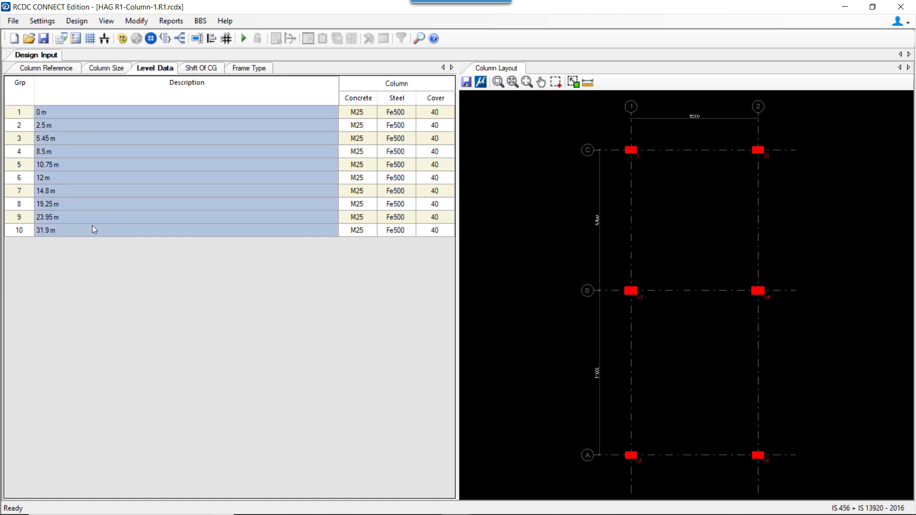
{"action": "left_click", "coordinate": [69, 127]}
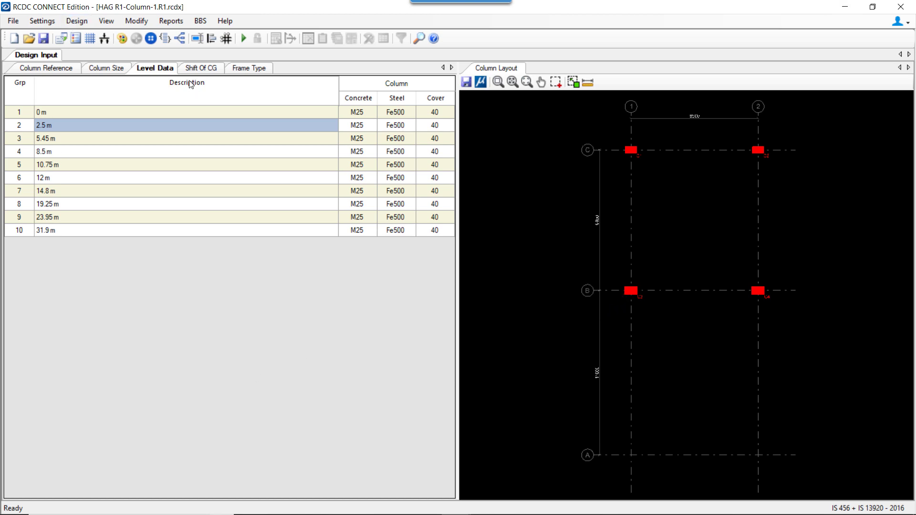
Merge levels by removing 2.5 m, 8.5 m, 10.75 m and 14.8 m from the primary levels
{"action": "left_click", "coordinate": [148, 25]}
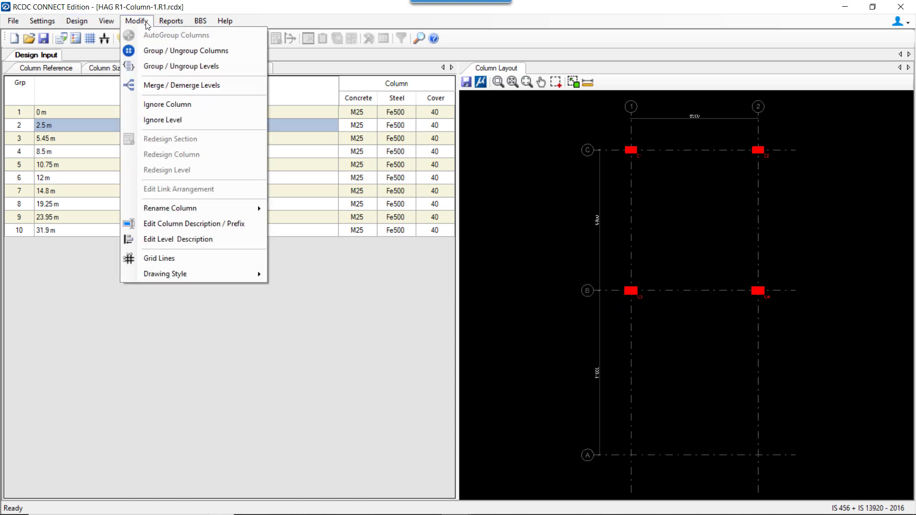
{"action": "left_click", "coordinate": [242, 87]}
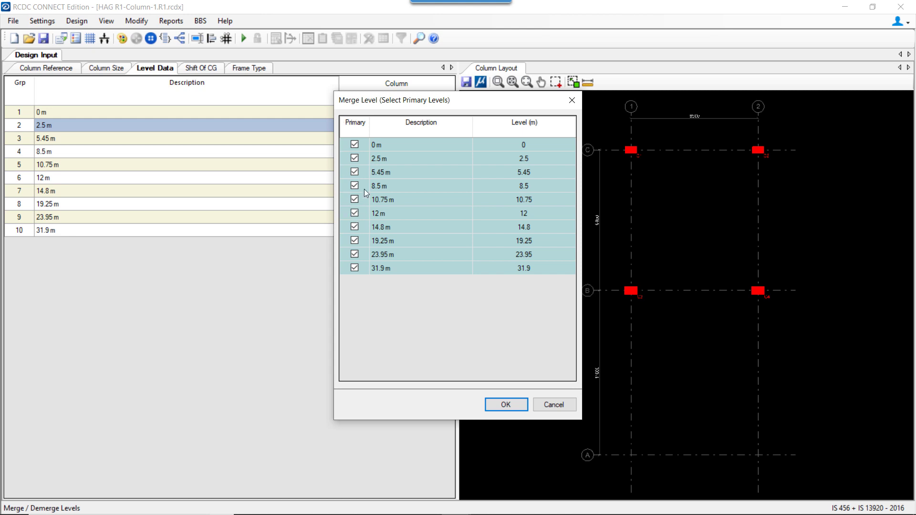
{"action": "left_click", "coordinate": [354, 158]}
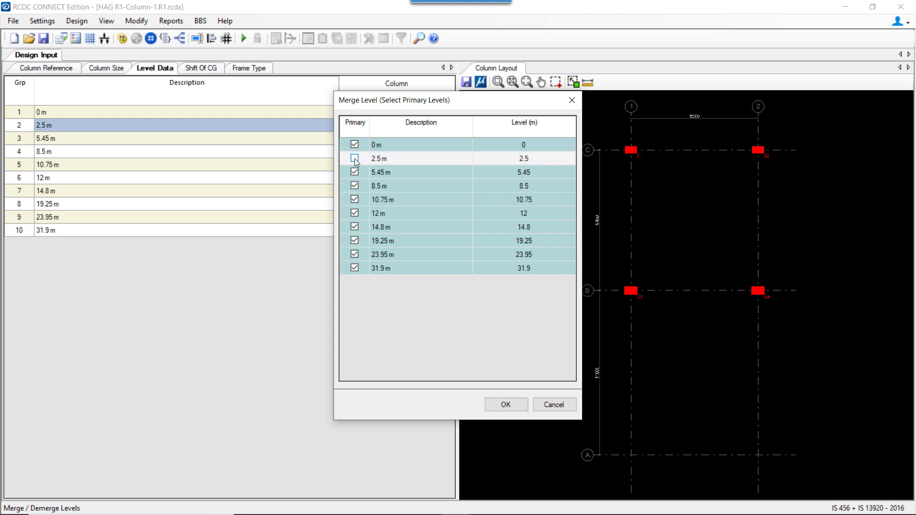
{"action": "left_click", "coordinate": [353, 186]}
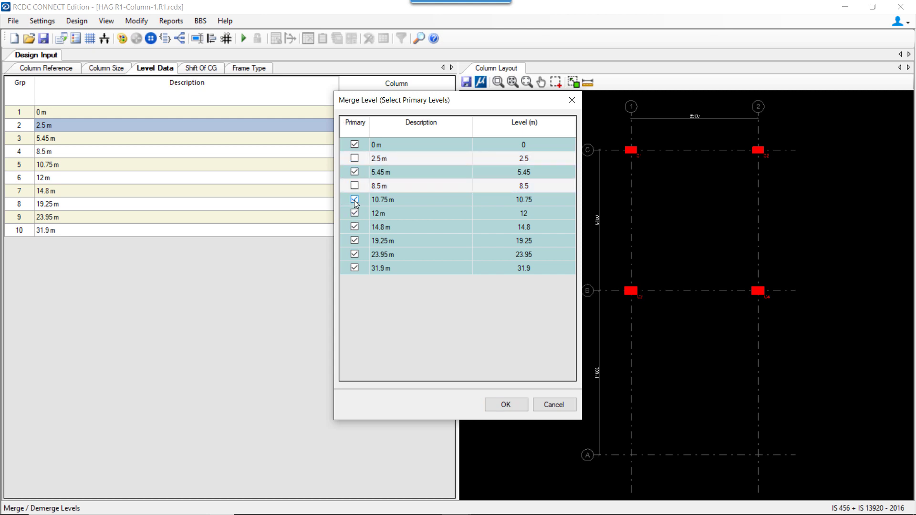
{"action": "left_click", "coordinate": [354, 199]}
{"action": "left_click", "coordinate": [354, 227]}
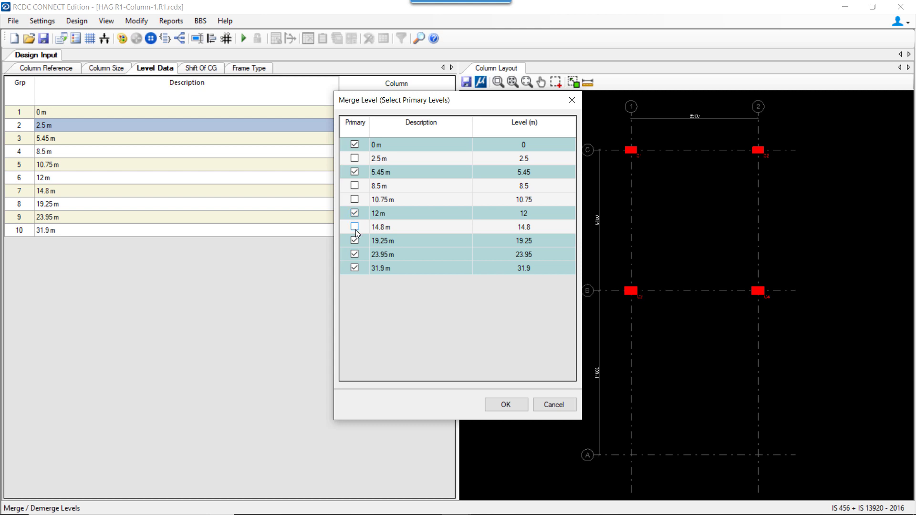
{"action": "left_click", "coordinate": [514, 403]}
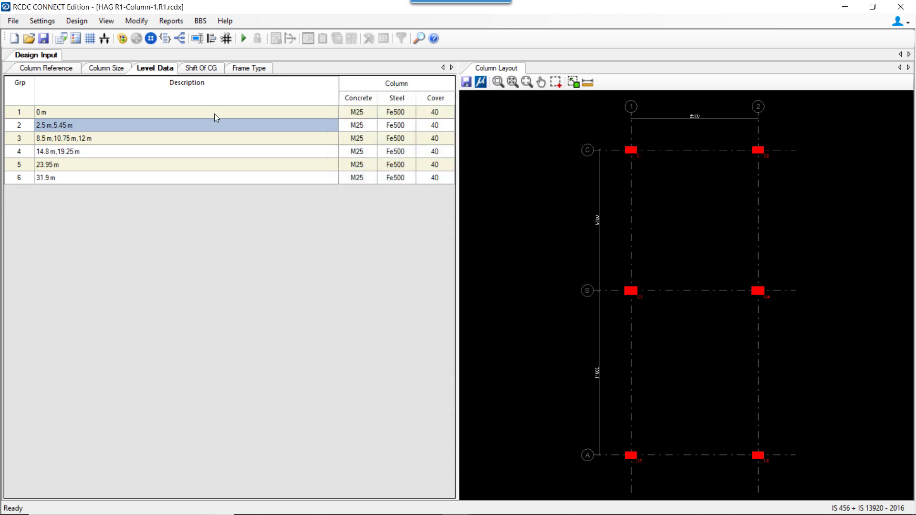
Review the merged level groups one by one, checking the columns present in the layout for each
{"action": "left_click", "coordinate": [100, 139]}
{"action": "left_click", "coordinate": [101, 151]}
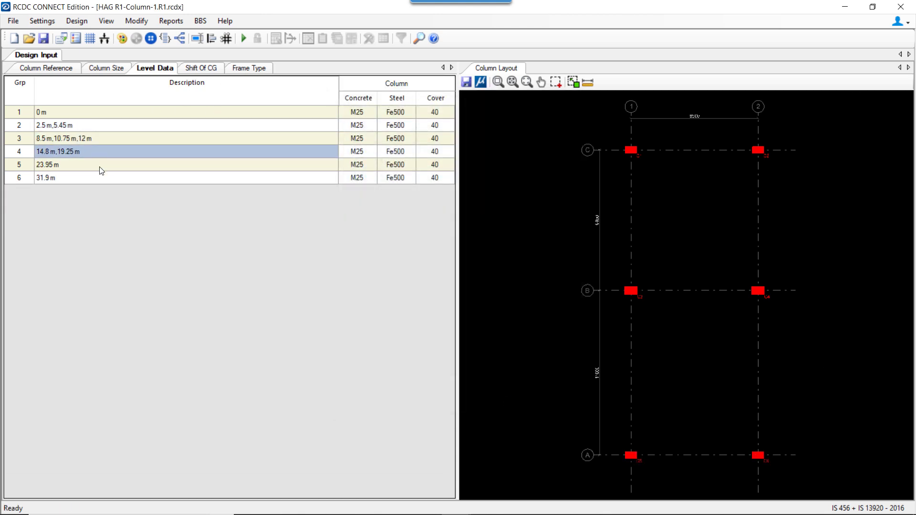
{"action": "left_click", "coordinate": [99, 165]}
{"action": "left_click", "coordinate": [119, 178]}
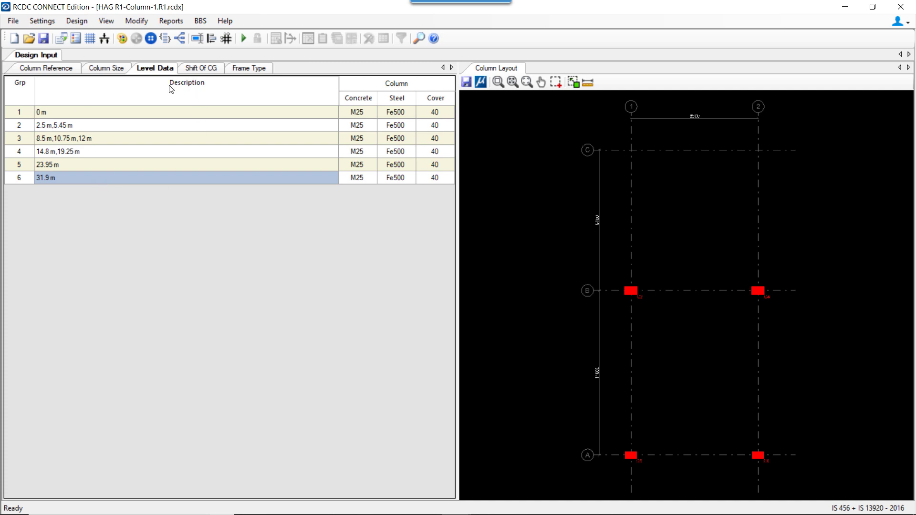
{"action": "left_click", "coordinate": [79, 126]}
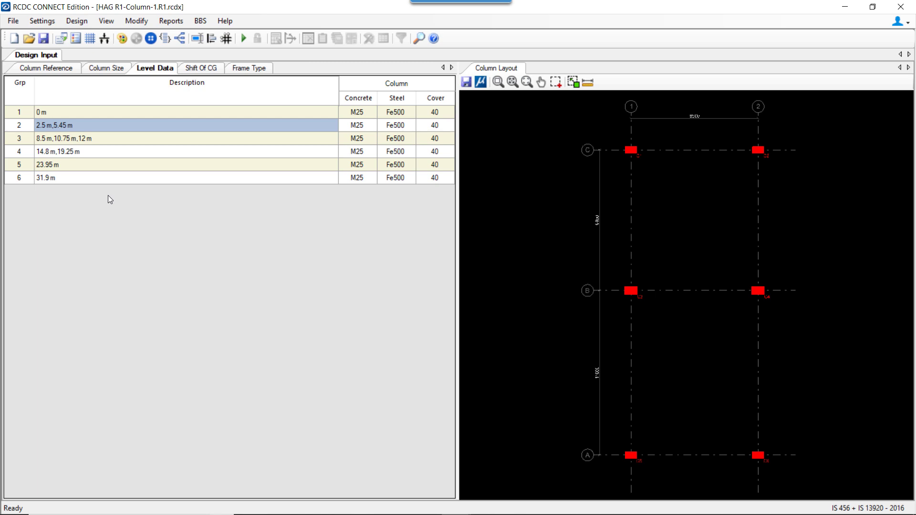
Review the design settings and close them without applying changes
{"action": "left_click", "coordinate": [42, 21]}
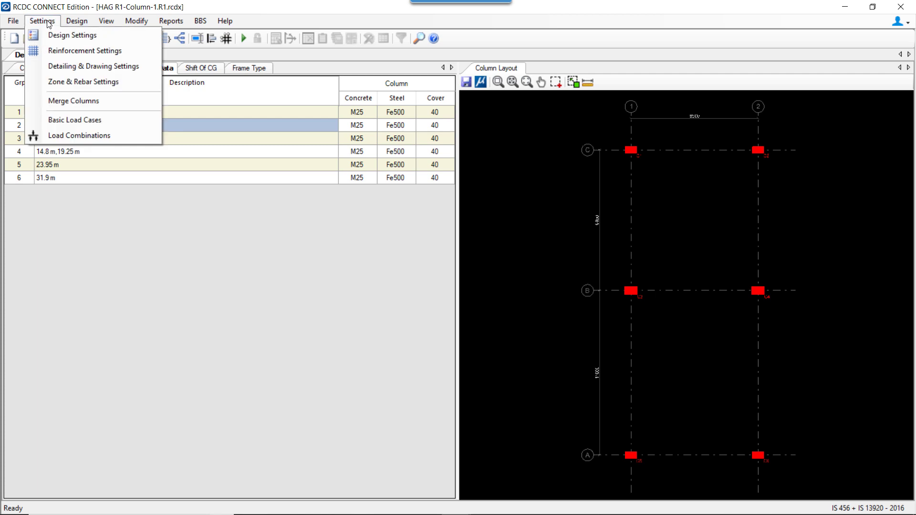
{"action": "left_click", "coordinate": [62, 35]}
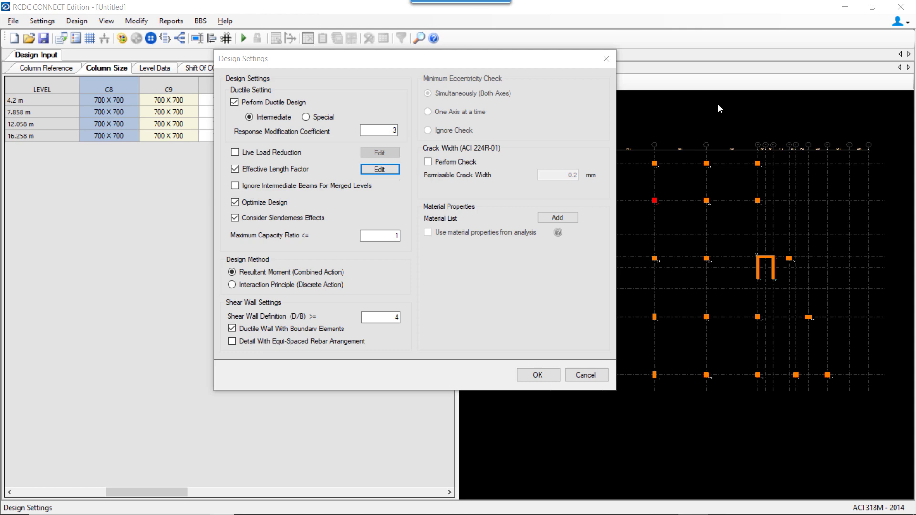
{"action": "left_click", "coordinate": [606, 58]}
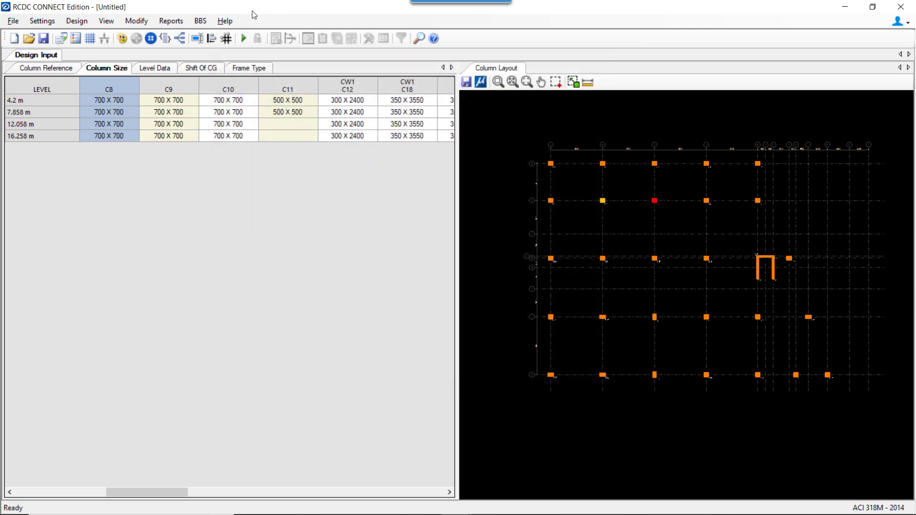
Open the help reference full-screen and read the 3D Interaction Curve topic under the column Technical Discussion
{"action": "left_click", "coordinate": [224, 21]}
{"action": "left_click", "coordinate": [234, 72]}
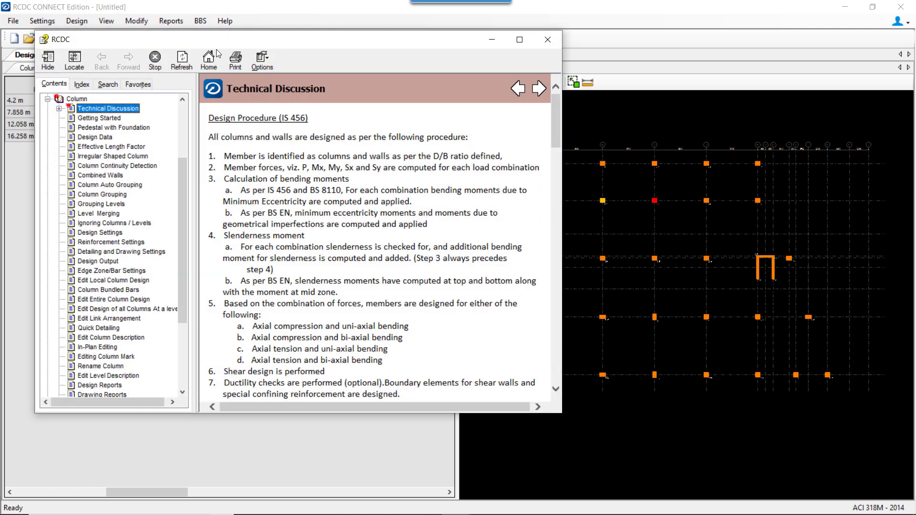
{"action": "left_click", "coordinate": [514, 27]}
{"action": "left_click", "coordinate": [24, 102]}
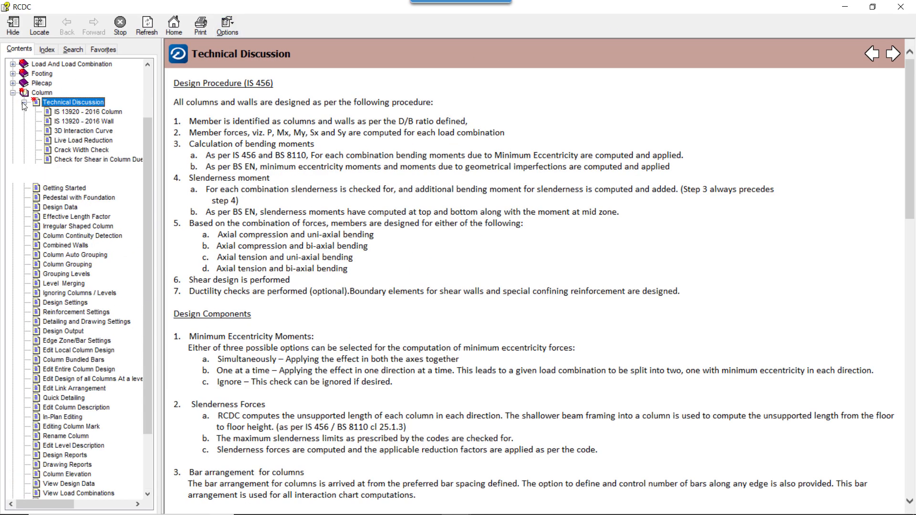
{"action": "left_click", "coordinate": [91, 132]}
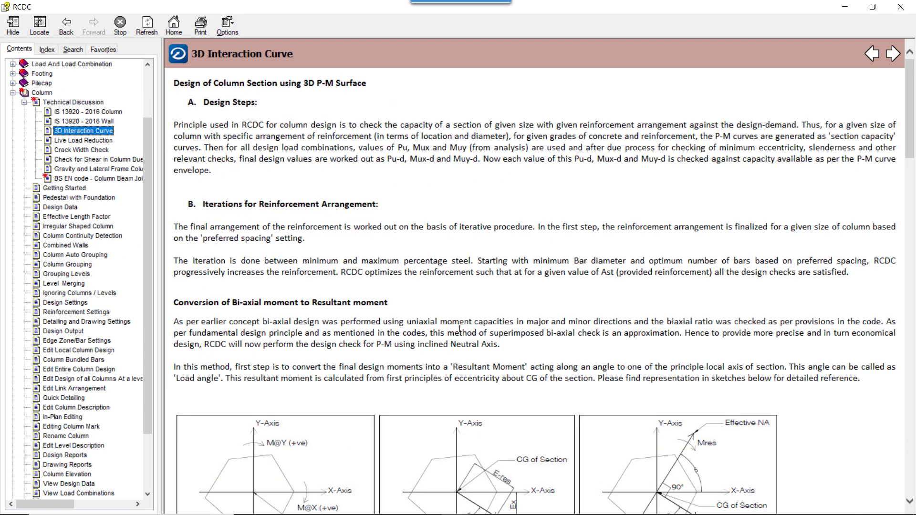
Read the 3D Interaction Curve topic down to the section capacity check for a set of forces and close the help
{"action": "scroll", "coordinate": [475, 343], "scroll_direction": "down", "scroll_amount": 20}
{"action": "scroll", "coordinate": [476, 343], "scroll_direction": "down", "scroll_amount": 10}
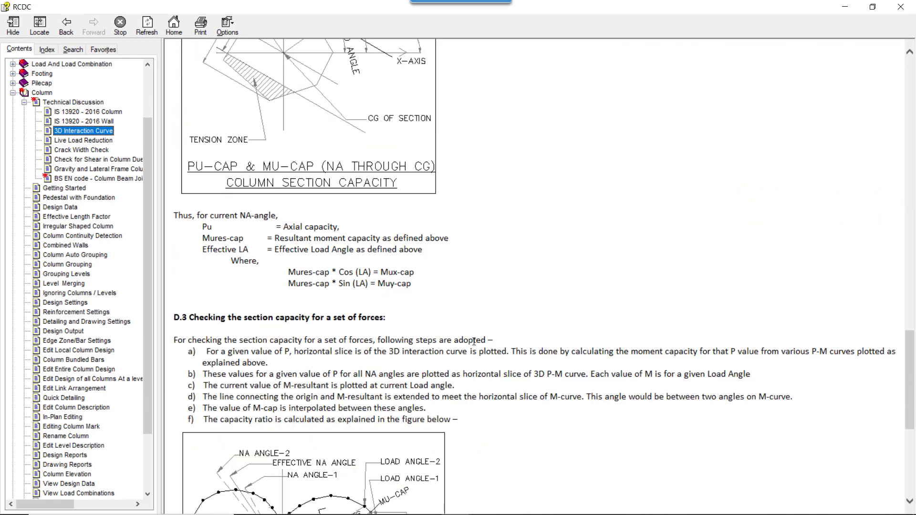
{"action": "left_click", "coordinate": [891, 12]}
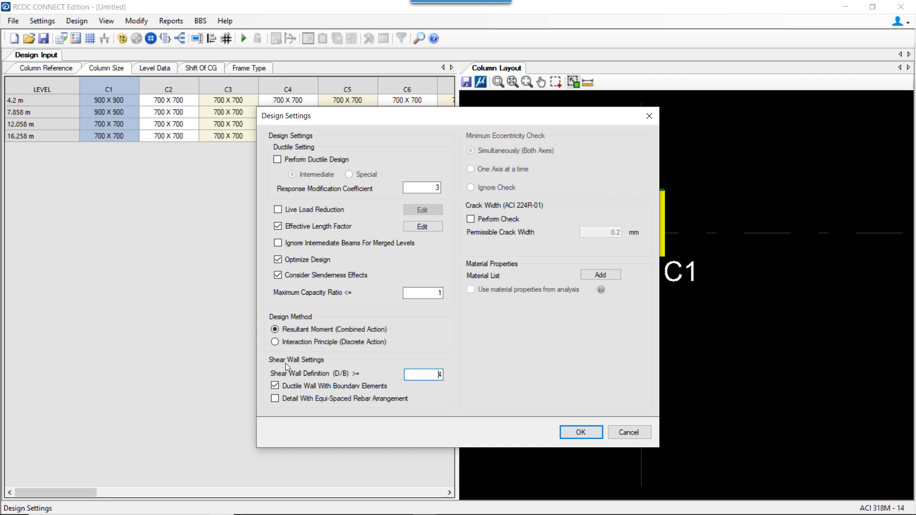
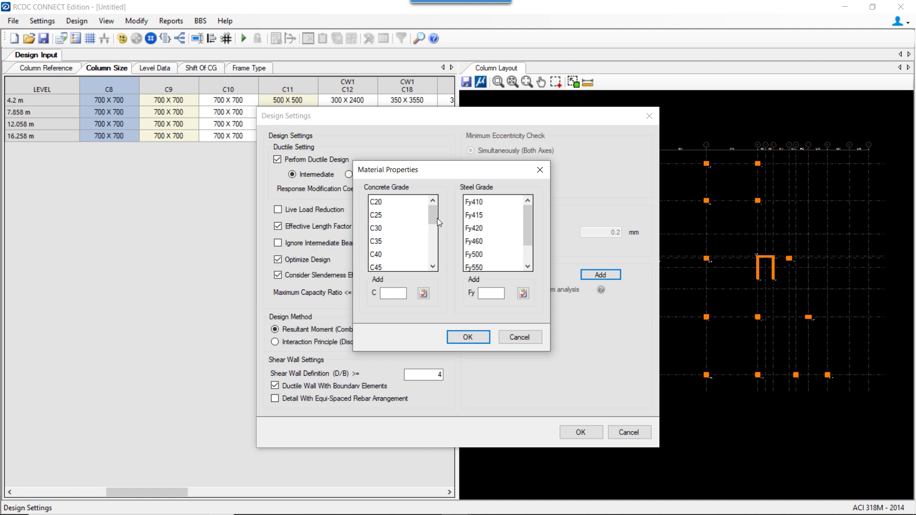
Add concrete grade C32 to the material list and accept the design settings
{"action": "mouse_move", "coordinate": [434, 214]}
{"action": "left_mouse_down"}
{"action": "mouse_move", "coordinate": [434, 251]}
{"action": "mouse_move", "coordinate": [440, 204]}
{"action": "left_mouse_up"}
{"action": "left_click", "coordinate": [393, 292]}
{"action": "type", "text": "32"}
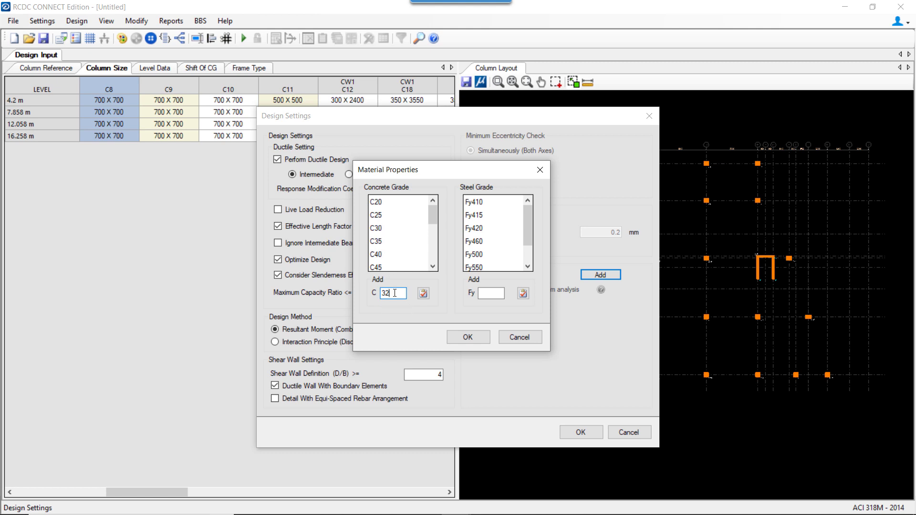
{"action": "left_click", "coordinate": [424, 293]}
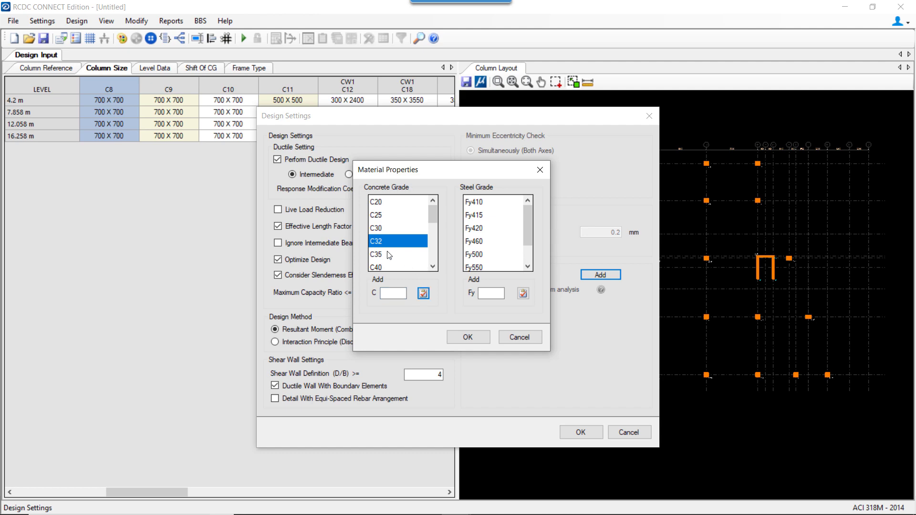
{"action": "left_click", "coordinate": [493, 294]}
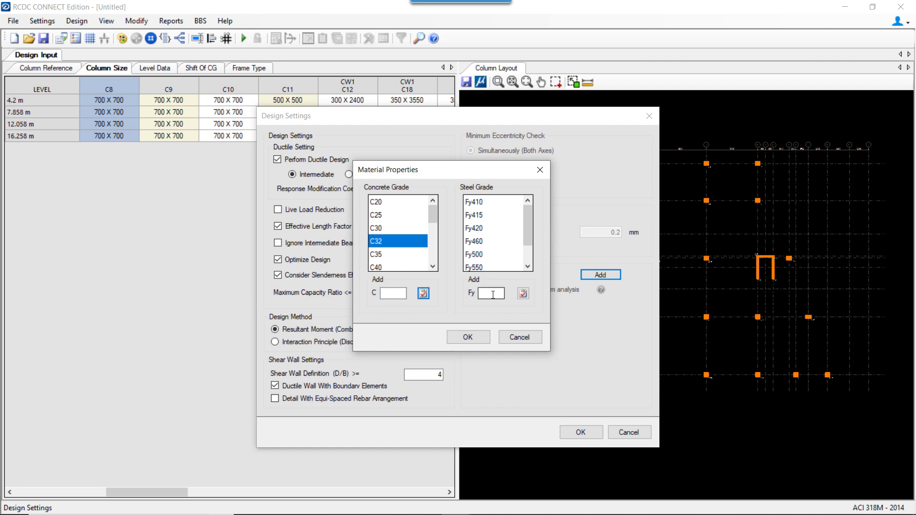
{"action": "left_click", "coordinate": [478, 338]}
{"action": "left_click", "coordinate": [591, 435]}
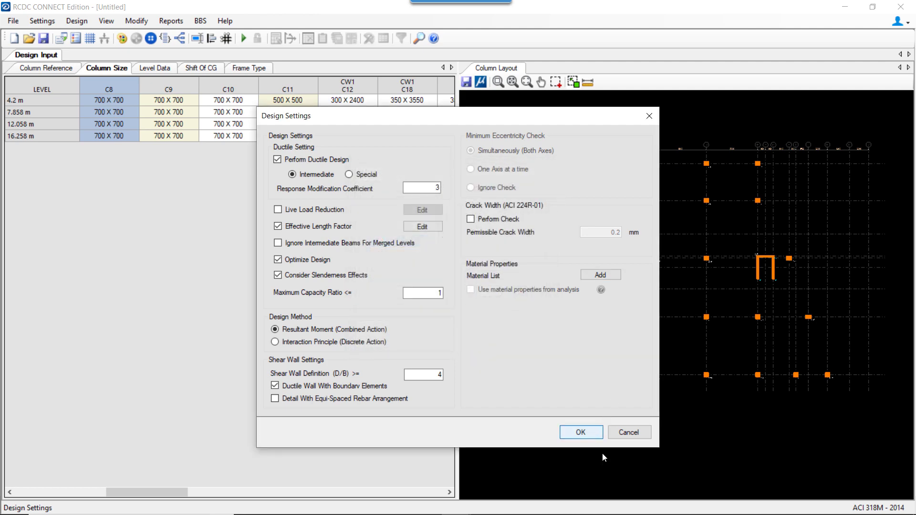
Set the column concrete grade to C32 for levels 4.2 m and 7.858 m and to C30 for level 12.058 m
{"action": "left_click", "coordinate": [162, 70]}
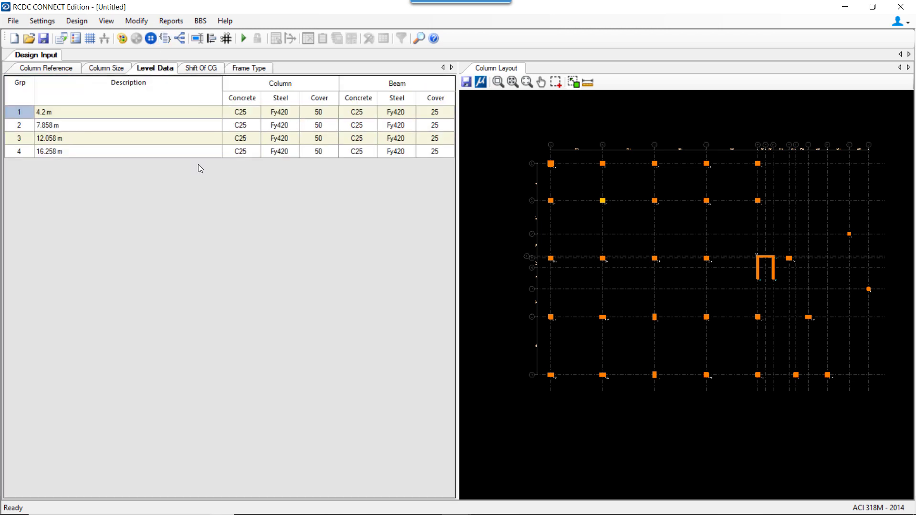
{"action": "left_click", "coordinate": [244, 114]}
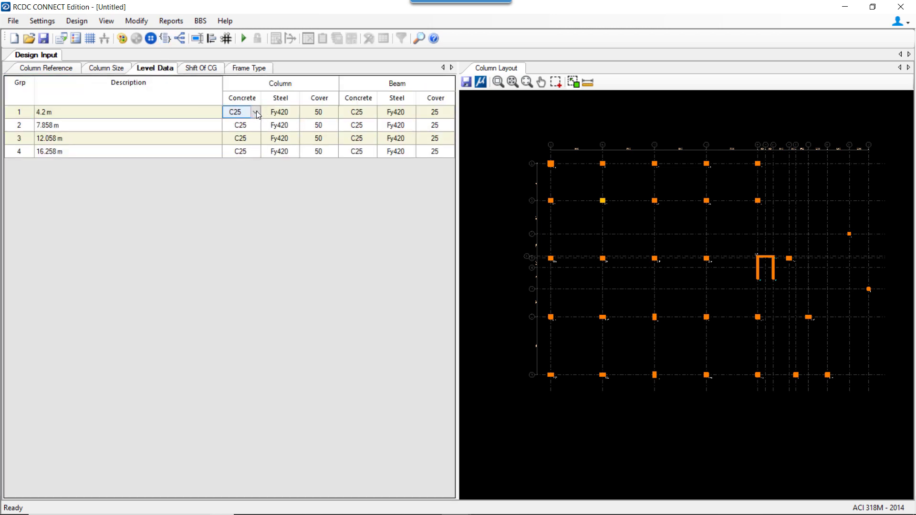
{"action": "left_click", "coordinate": [255, 112]}
{"action": "left_click", "coordinate": [246, 146]}
{"action": "left_click", "coordinate": [244, 125]}
{"action": "left_click", "coordinate": [255, 125]}
{"action": "left_click", "coordinate": [247, 159]}
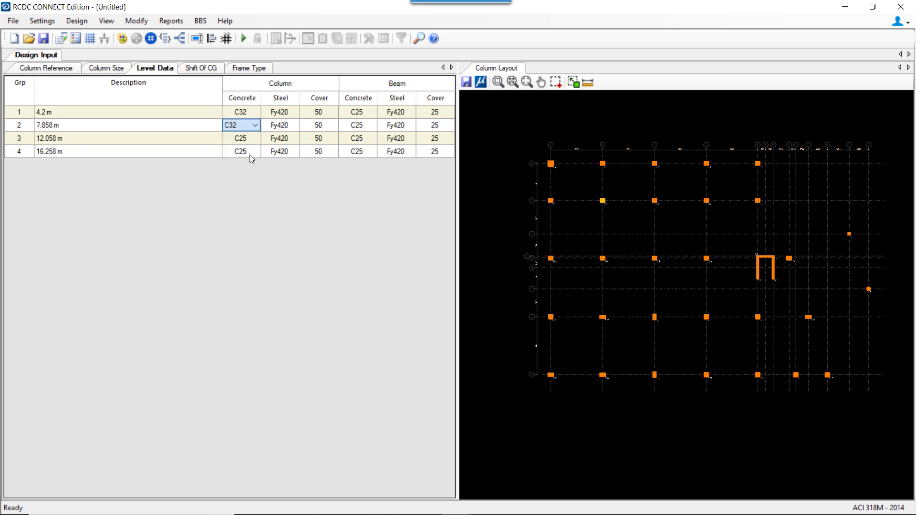
{"action": "left_click", "coordinate": [244, 138]}
{"action": "left_click", "coordinate": [256, 139]}
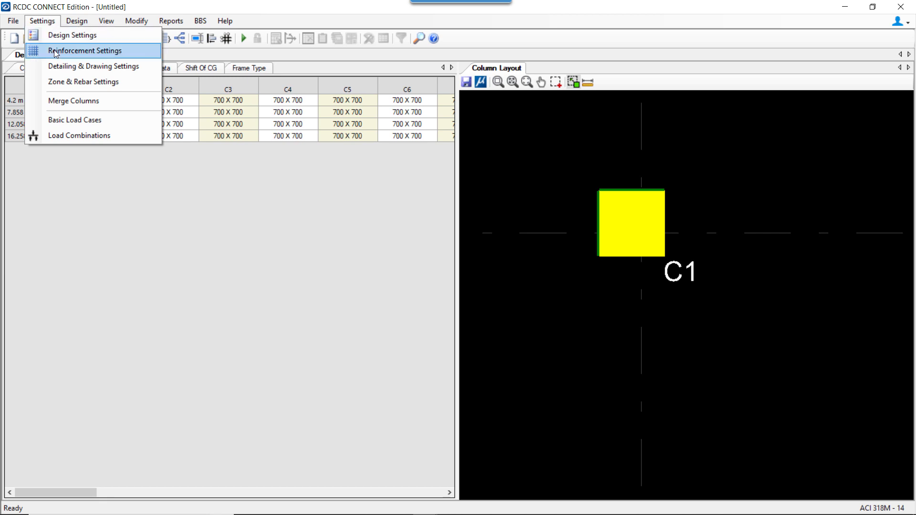
Review the longitudinal and preferred rebar spacings in the reinforcement settings and close them without changes
{"action": "left_click", "coordinate": [54, 51]}
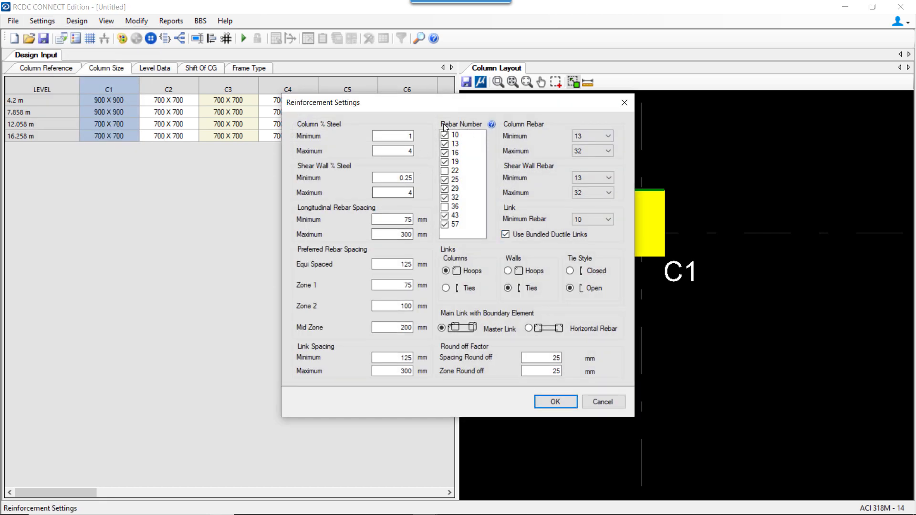
{"action": "left_click_drag", "start_coordinate": [409, 110], "coordinate": [401, 109]}
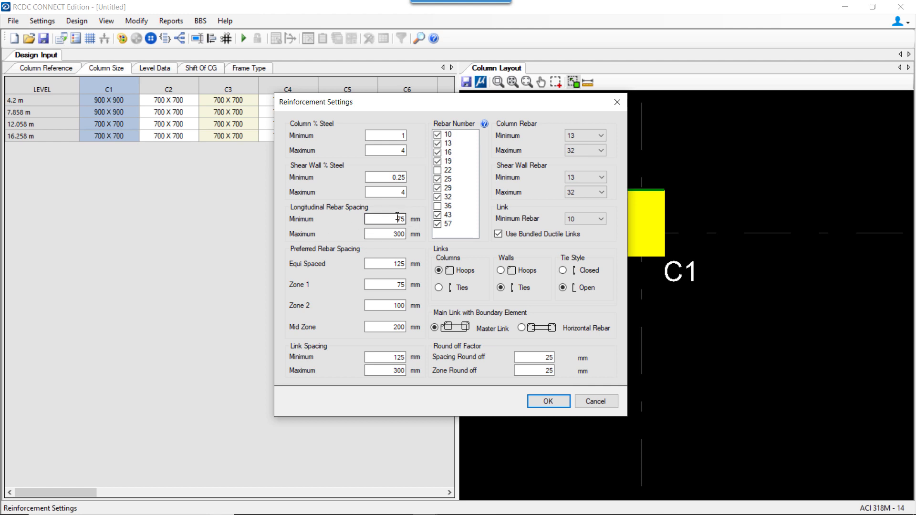
{"action": "double_click", "coordinate": [395, 233]}
{"action": "left_click", "coordinate": [392, 285]}
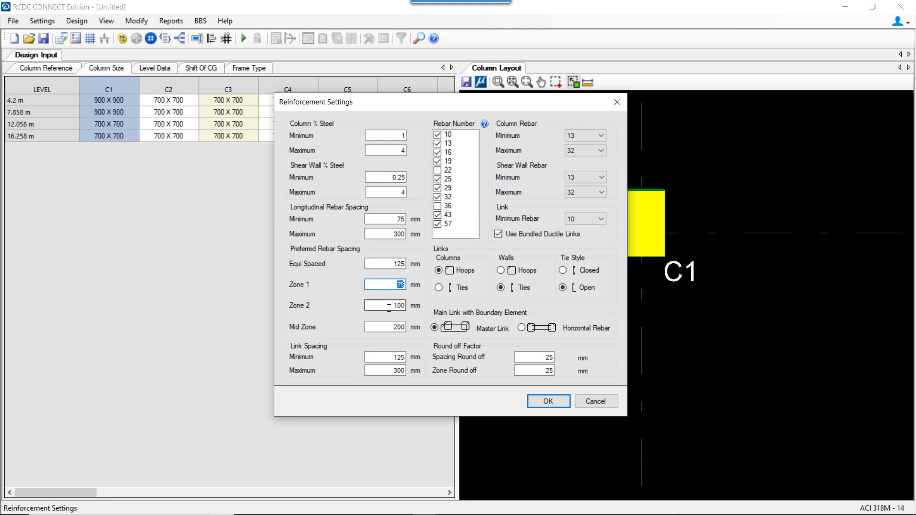
{"action": "left_click", "coordinate": [396, 306]}
{"action": "left_click", "coordinate": [402, 327]}
{"action": "left_click", "coordinate": [603, 403]}
Examine the equi-spaced rebar number and spacing for the 900 edge length in the zone and rebar settings, then close without changes
{"action": "left_click", "coordinate": [46, 22]}
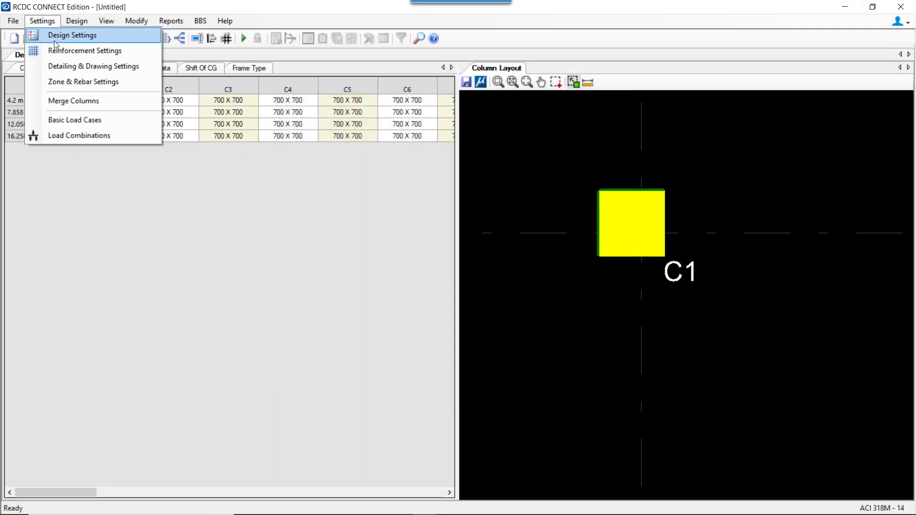
{"action": "left_click", "coordinate": [66, 82]}
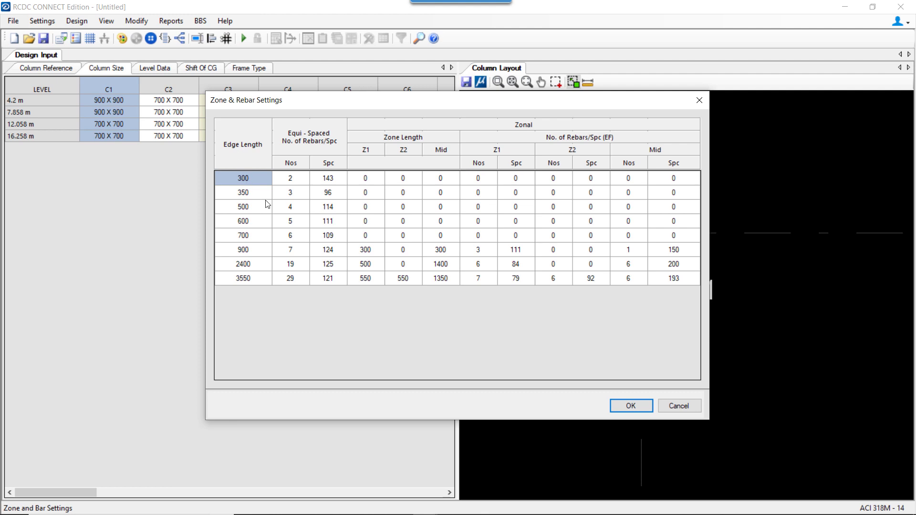
{"action": "left_click", "coordinate": [250, 252]}
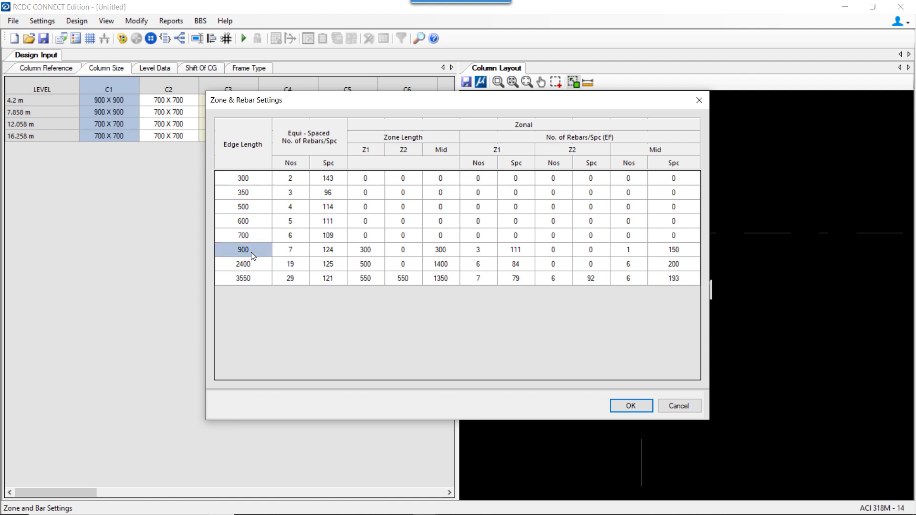
{"action": "left_click", "coordinate": [303, 250]}
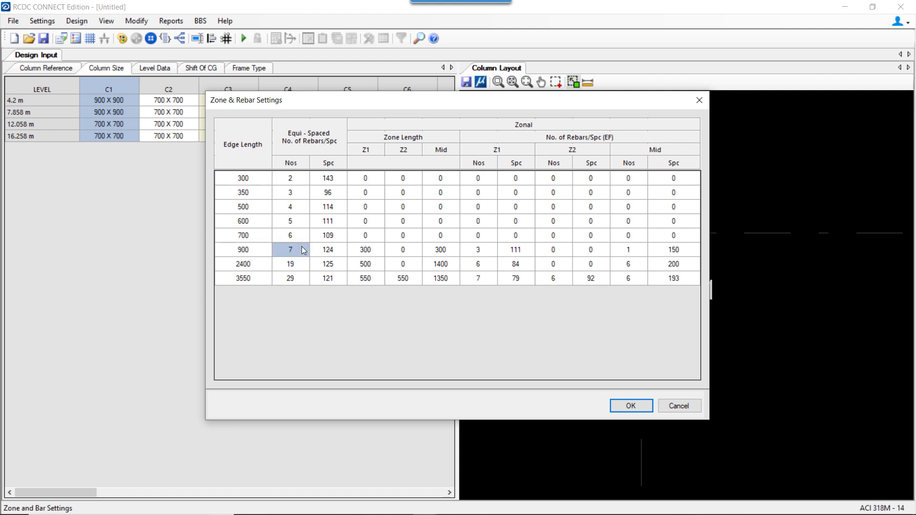
{"action": "left_click", "coordinate": [335, 250]}
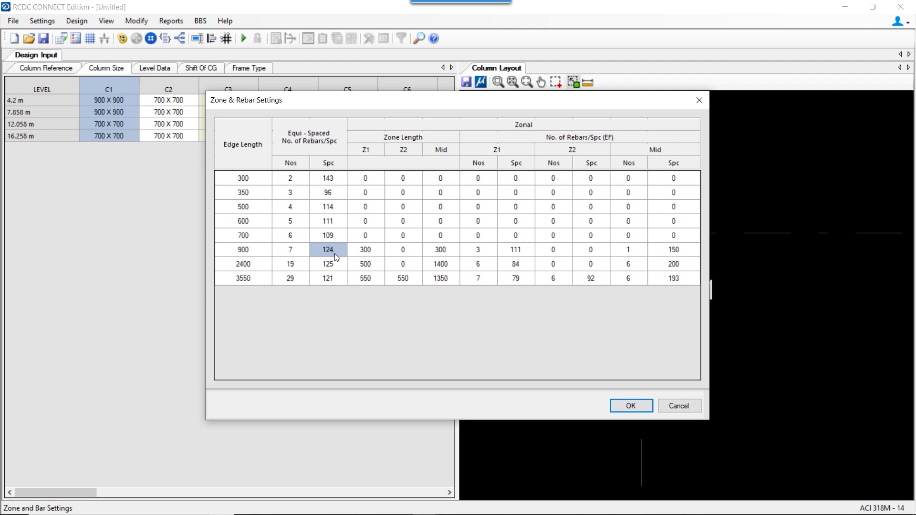
{"action": "left_click", "coordinate": [299, 251]}
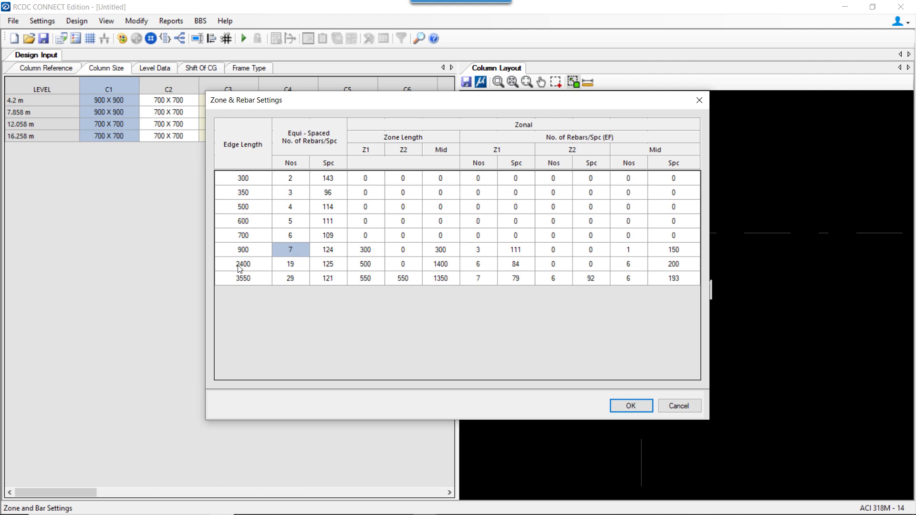
{"action": "left_click", "coordinate": [263, 250]}
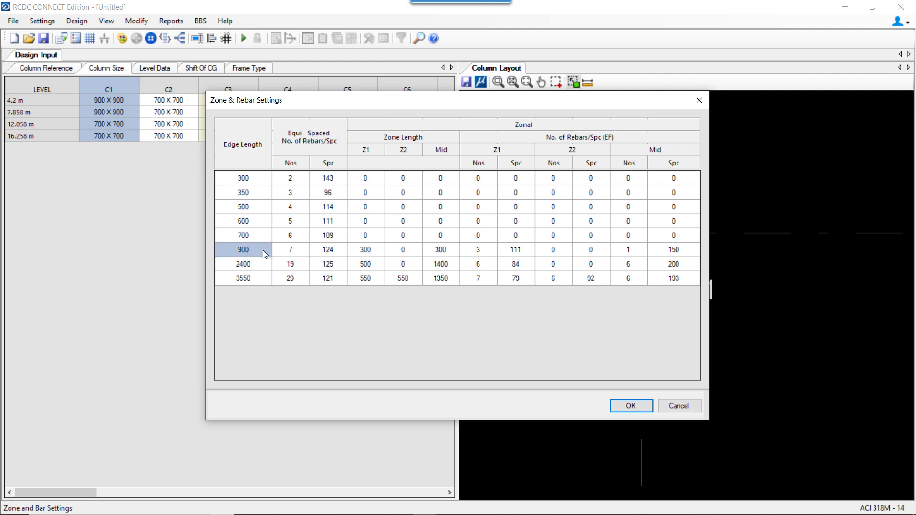
{"action": "key", "text": "Escape"}
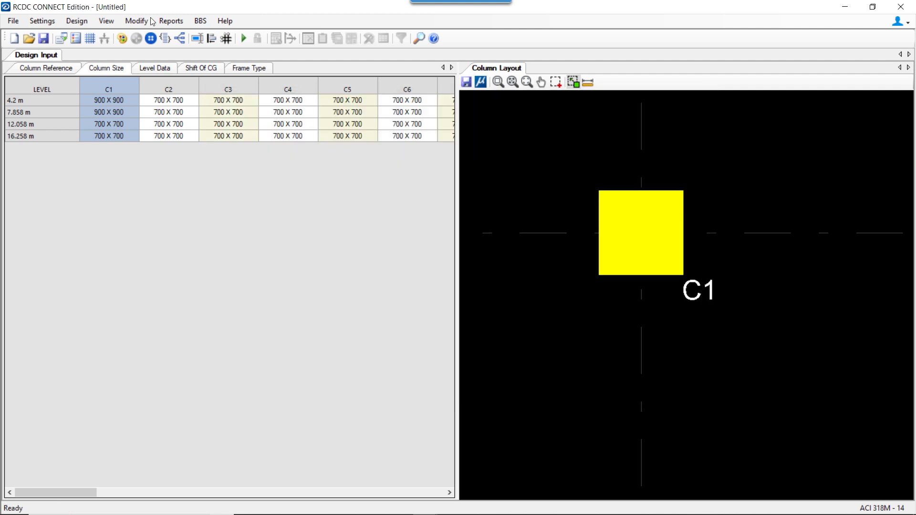
Switch the rebar list in the reinforcement settings from rebar numbers to rebar diameters and back
{"action": "left_click", "coordinate": [40, 22]}
{"action": "left_click", "coordinate": [67, 49]}
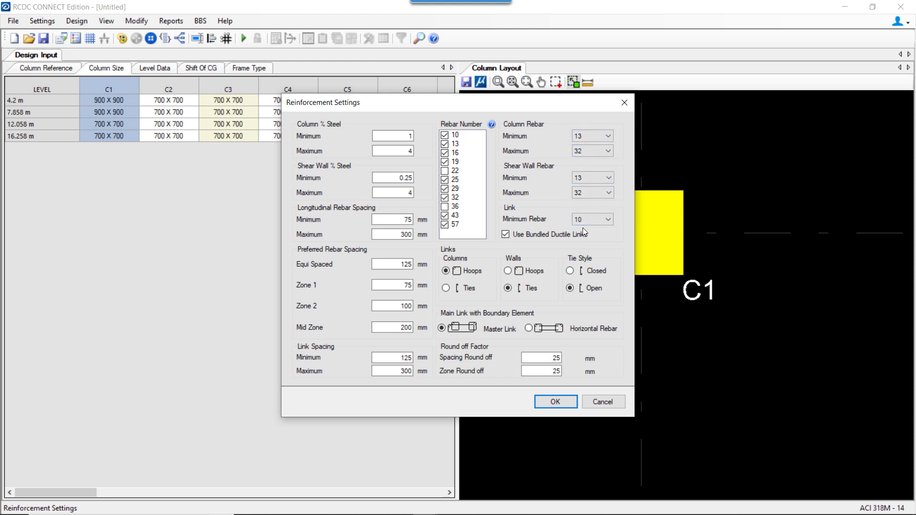
{"action": "right_click", "coordinate": [475, 142]}
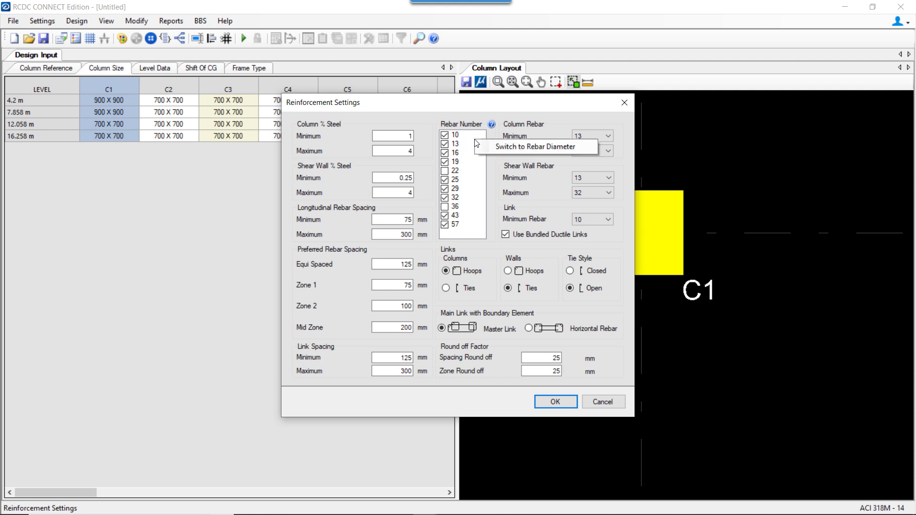
{"action": "left_click", "coordinate": [499, 146]}
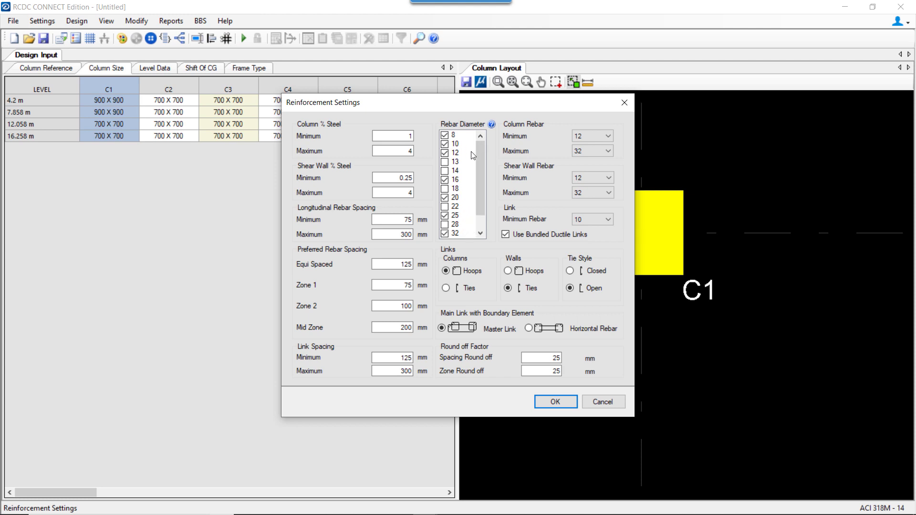
{"action": "right_click", "coordinate": [472, 199]}
{"action": "left_click", "coordinate": [480, 204]}
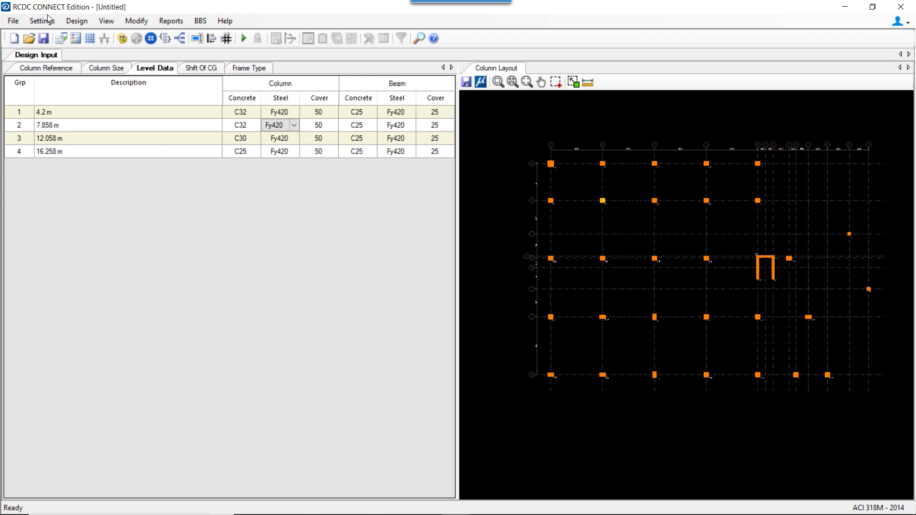
Review the detailing and drawing settings for labels, laps and splices and close them without changes
{"action": "left_click", "coordinate": [50, 20]}
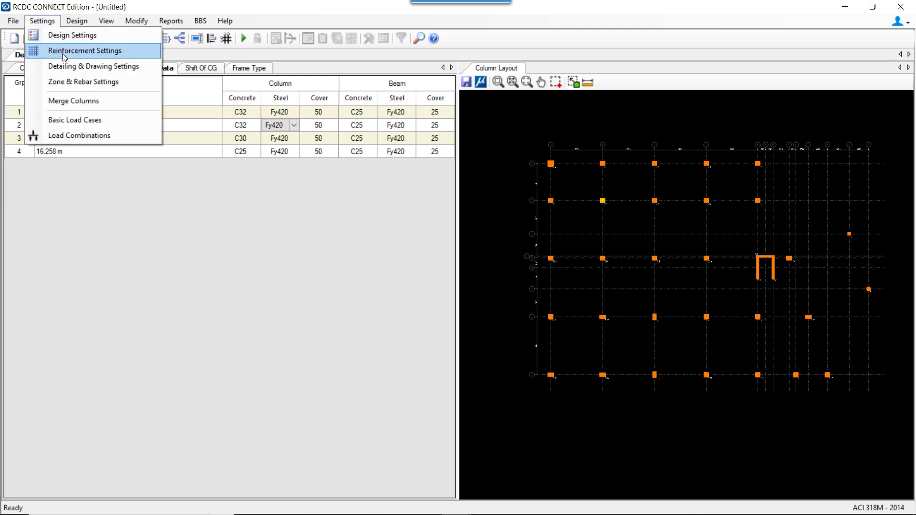
{"action": "left_click", "coordinate": [67, 66]}
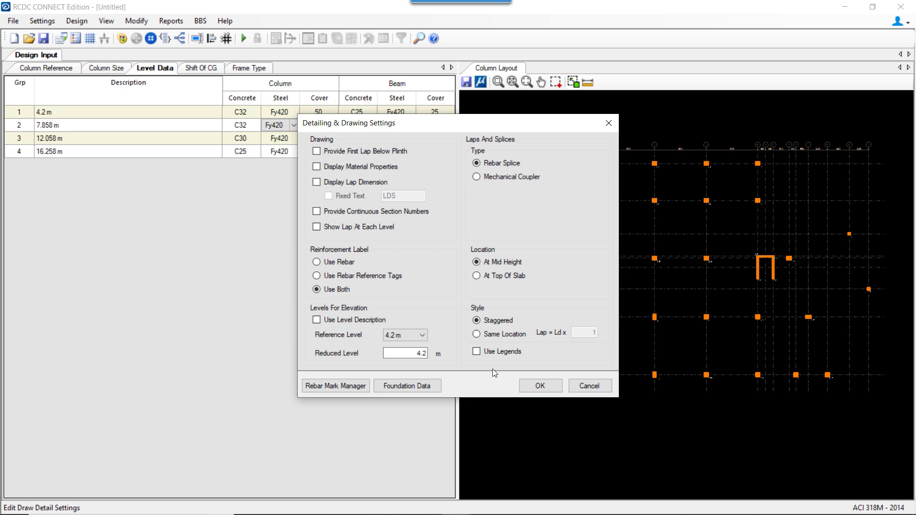
{"action": "left_click", "coordinate": [589, 385]}
Review the zonal rebar arrangement for all edge lengths and close the zone and rebar settings without changes
{"action": "left_click", "coordinate": [55, 20]}
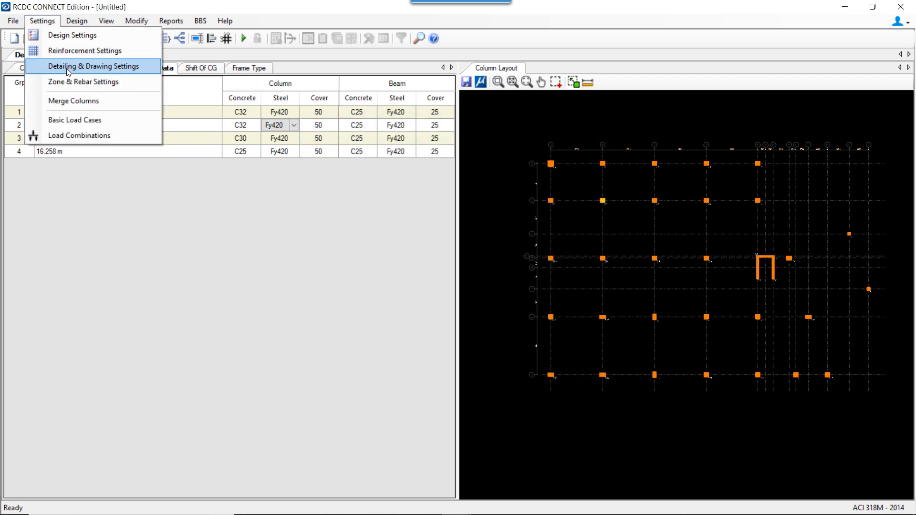
{"action": "left_click", "coordinate": [76, 83]}
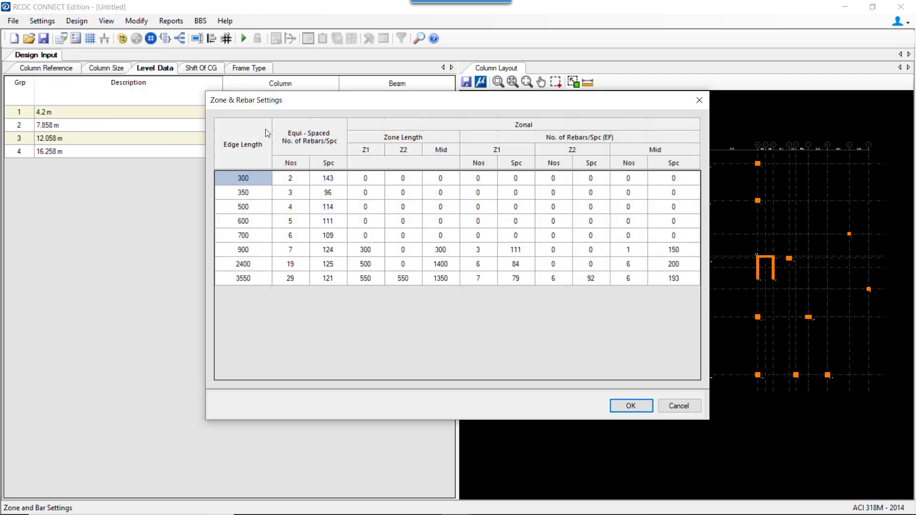
{"action": "left_click_drag", "start_coordinate": [290, 107], "coordinate": [288, 141]}
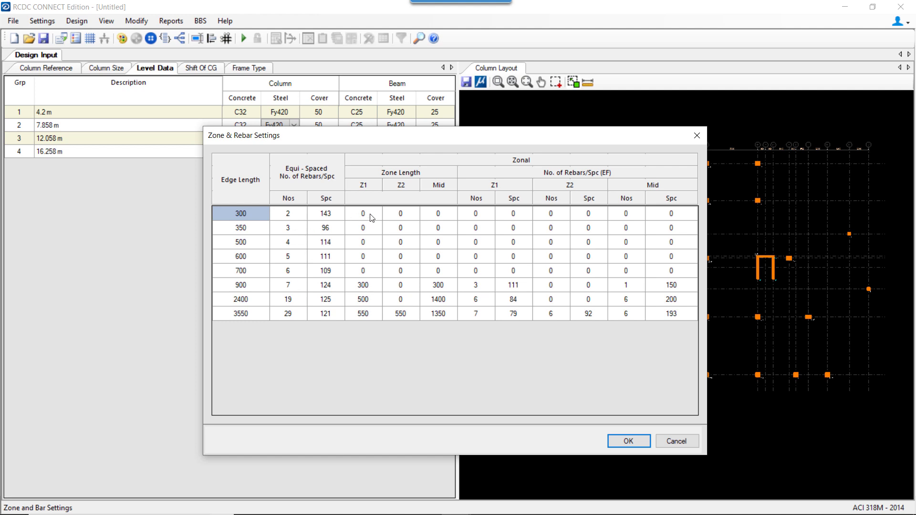
{"action": "left_click", "coordinate": [687, 441]}
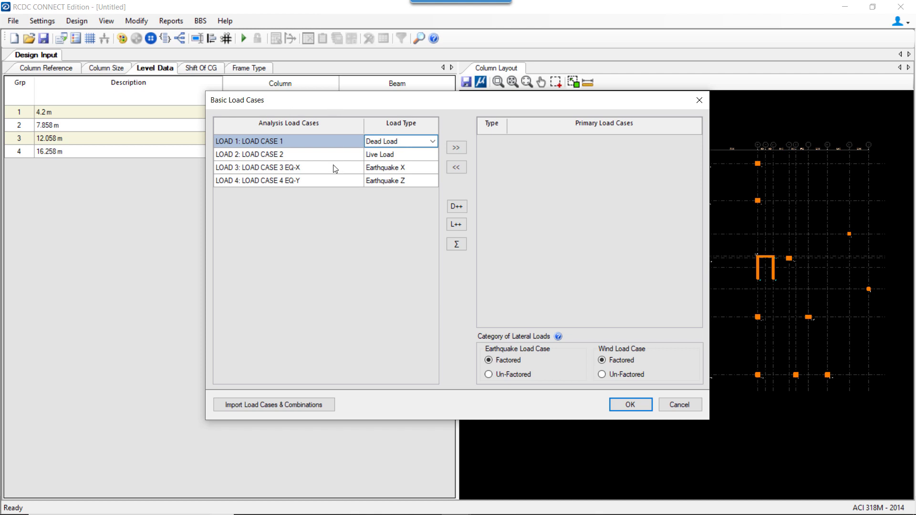
Assign all four analysis load cases to the primary load cases with their current load types and accept the basic load cases
{"action": "left_click", "coordinate": [433, 142]}
{"action": "left_click", "coordinate": [433, 142]}
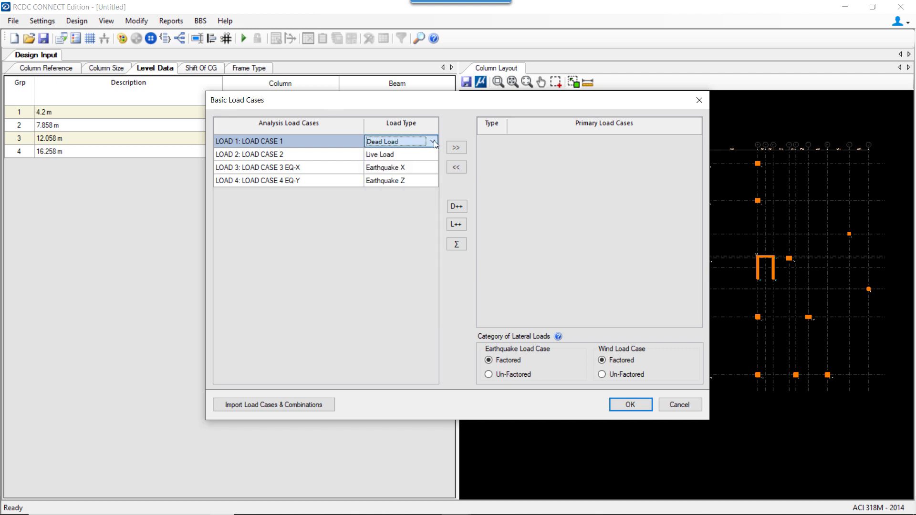
{"action": "left_click_drag", "start_coordinate": [282, 139], "coordinate": [282, 183]}
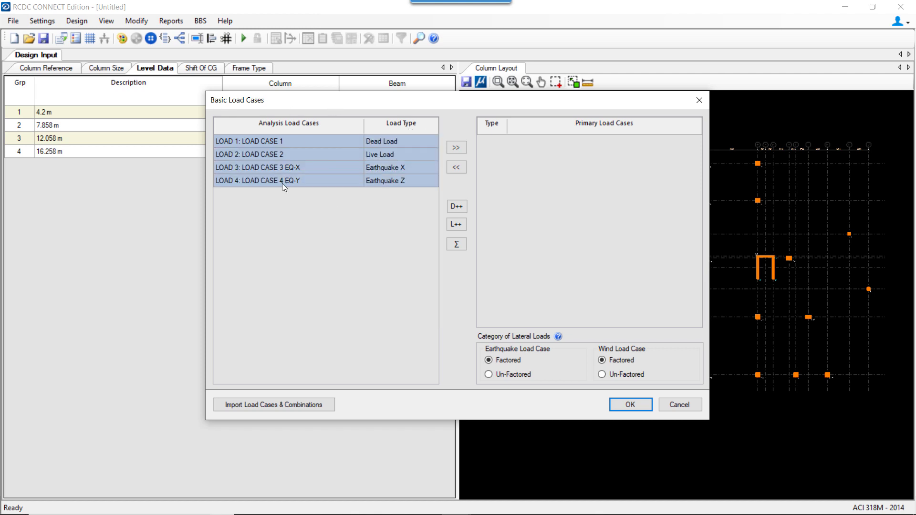
{"action": "left_click", "coordinate": [385, 156]}
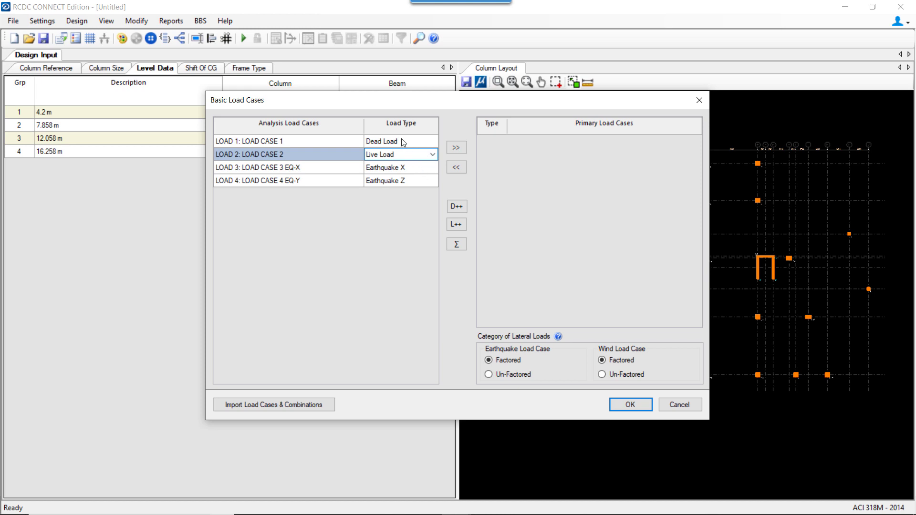
{"action": "left_click_drag", "start_coordinate": [402, 141], "coordinate": [398, 206]}
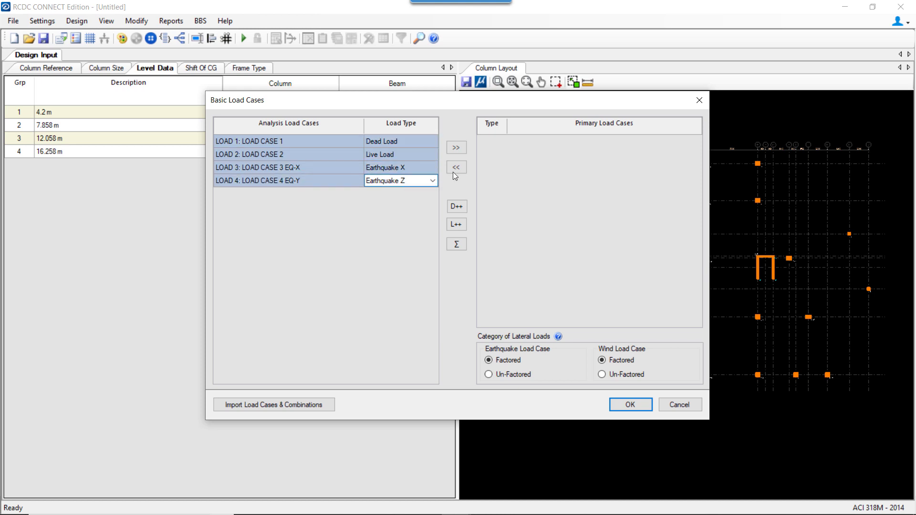
{"action": "left_click", "coordinate": [454, 149]}
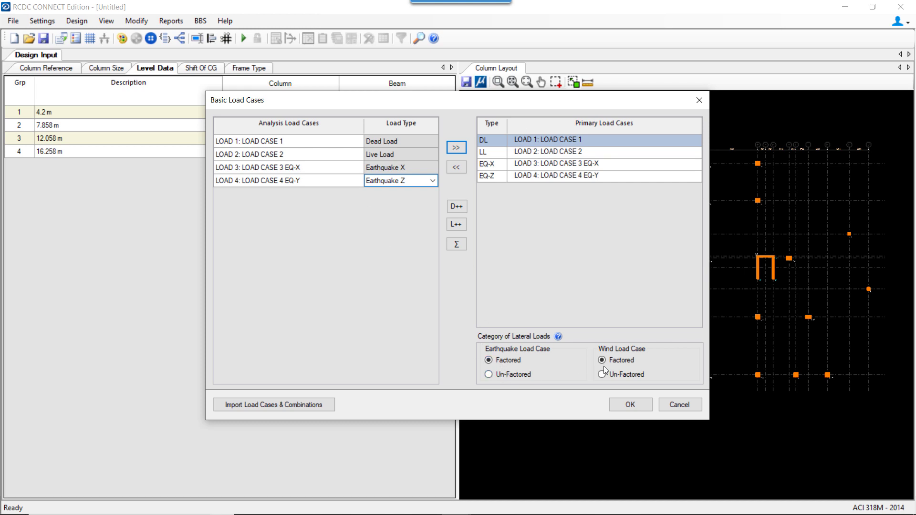
{"action": "left_click", "coordinate": [620, 404]}
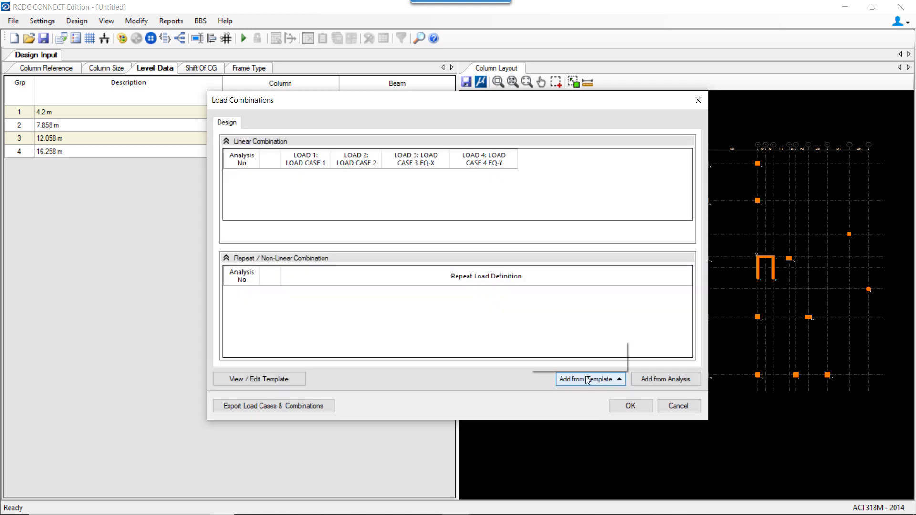
Add the linear design load combinations for the four load cases from the template and accept them
{"action": "left_click", "coordinate": [585, 379]}
{"action": "left_click", "coordinate": [584, 348]}
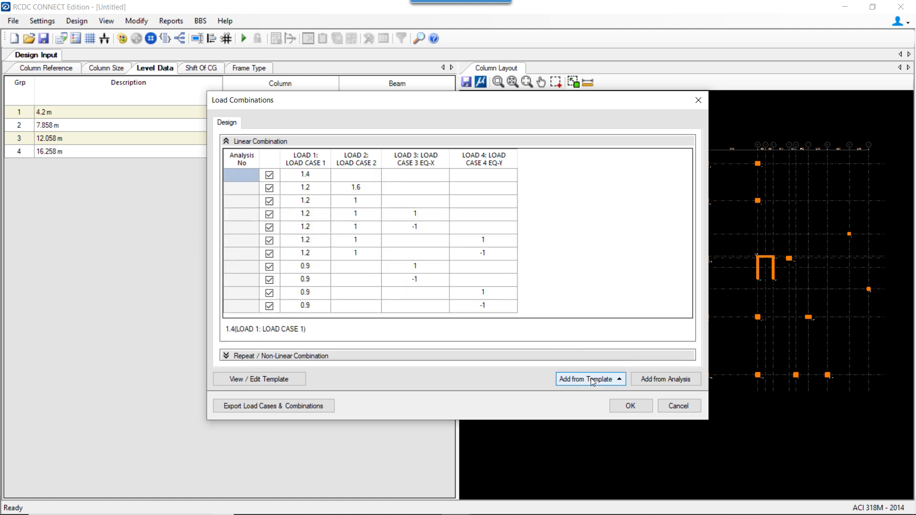
{"action": "key", "text": "Return"}
Group the 7.858 m and 12.058 m levels together and apply the level grouping
{"action": "left_click", "coordinate": [136, 20]}
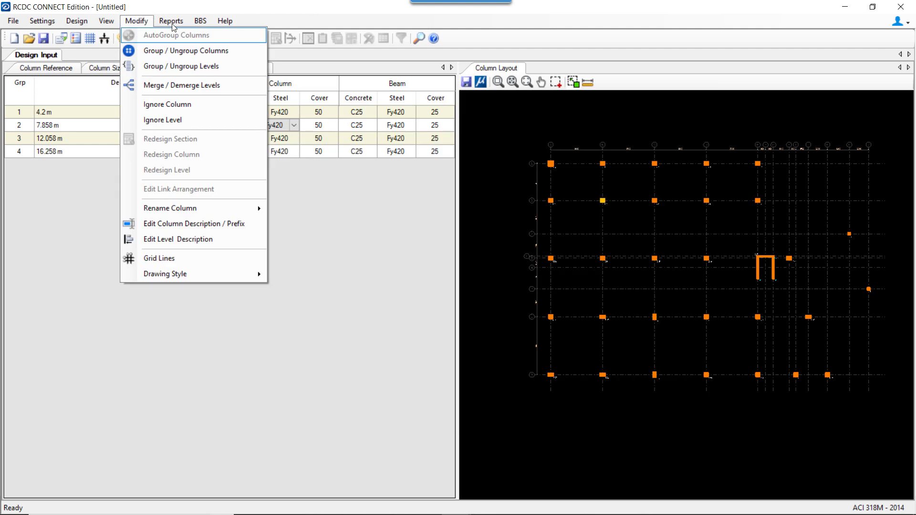
{"action": "left_click", "coordinate": [181, 65]}
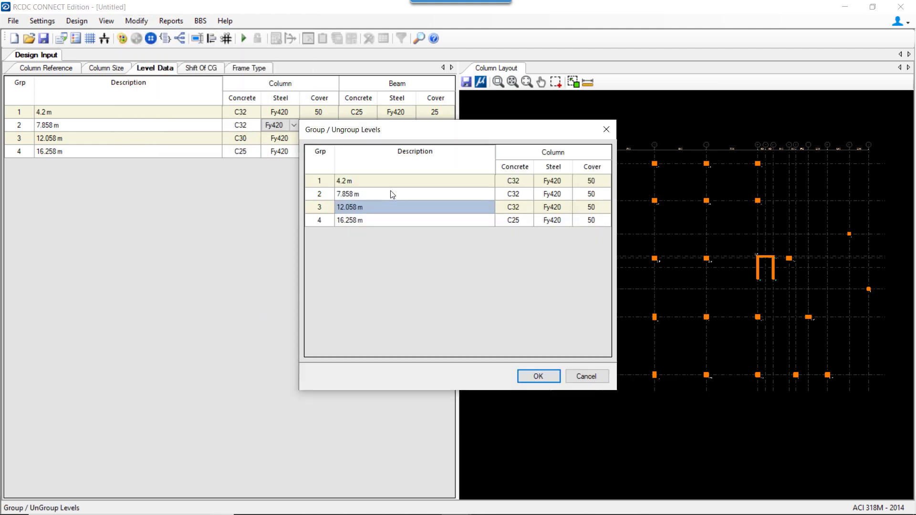
{"action": "left_click_drag", "start_coordinate": [389, 194], "coordinate": [388, 207]}
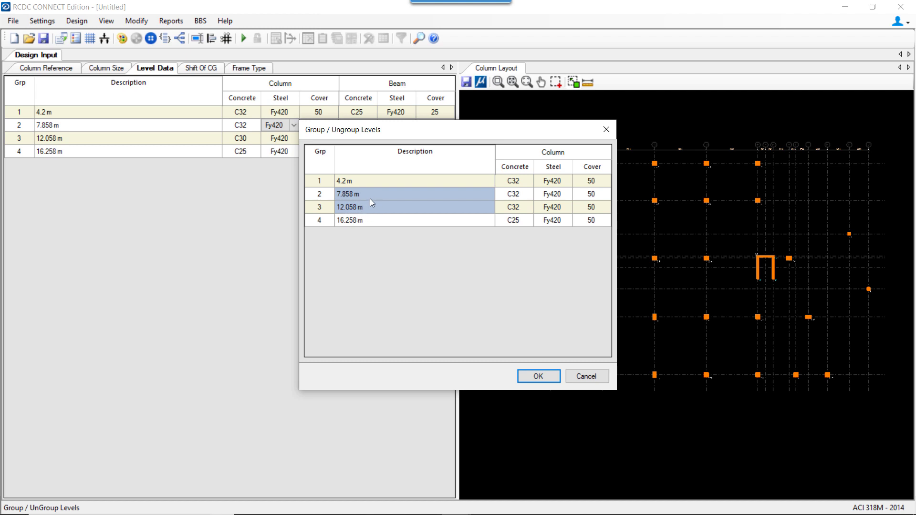
{"action": "right_click", "coordinate": [370, 198]}
{"action": "left_click", "coordinate": [380, 203]}
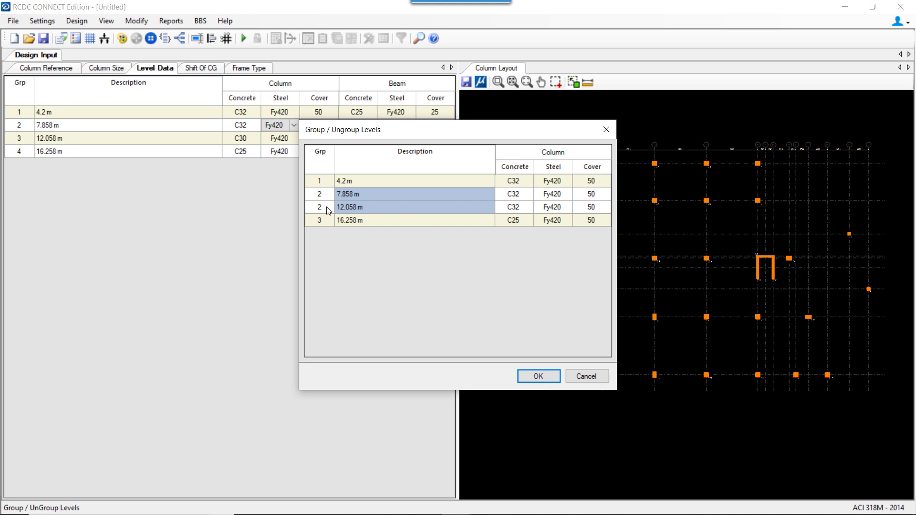
{"action": "left_click", "coordinate": [539, 376]}
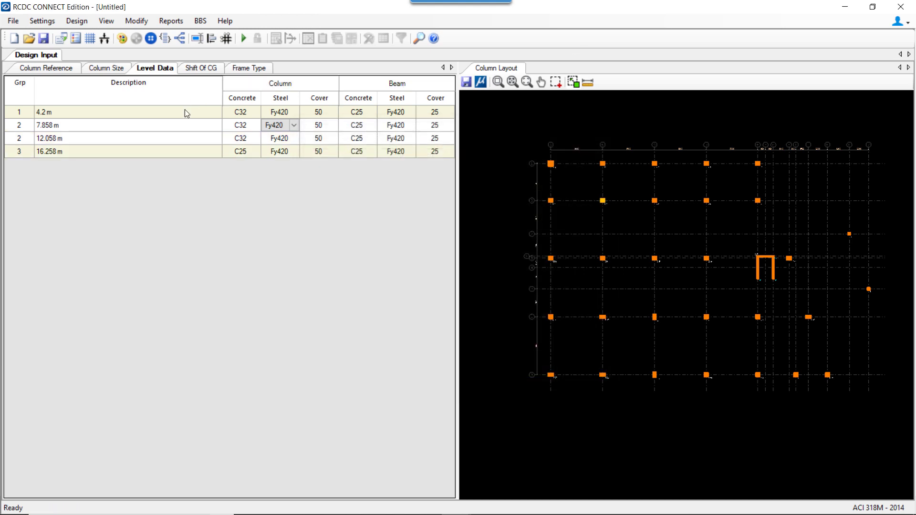
{"action": "left_click_drag", "start_coordinate": [20, 127], "coordinate": [21, 139]}
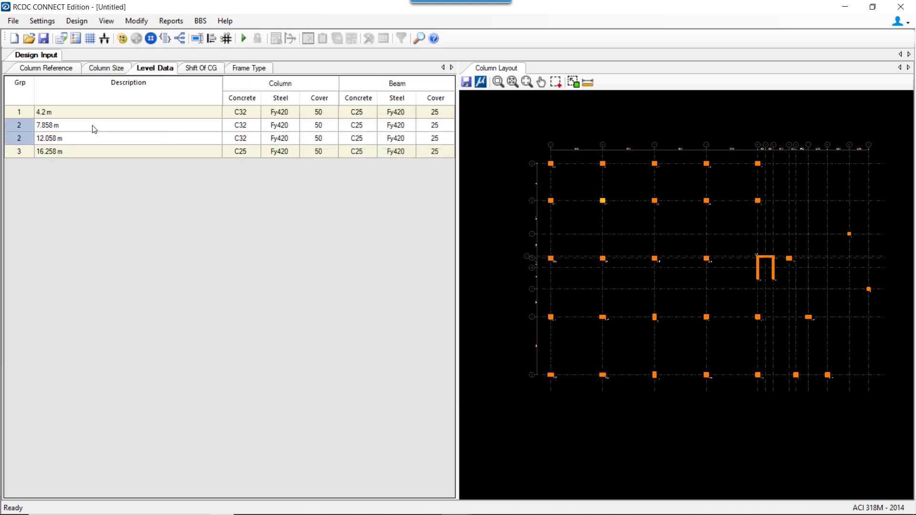
{"action": "left_click_drag", "start_coordinate": [92, 126], "coordinate": [92, 133]}
{"action": "left_click_drag", "start_coordinate": [27, 127], "coordinate": [26, 138]}
{"action": "left_click", "coordinate": [72, 151]}
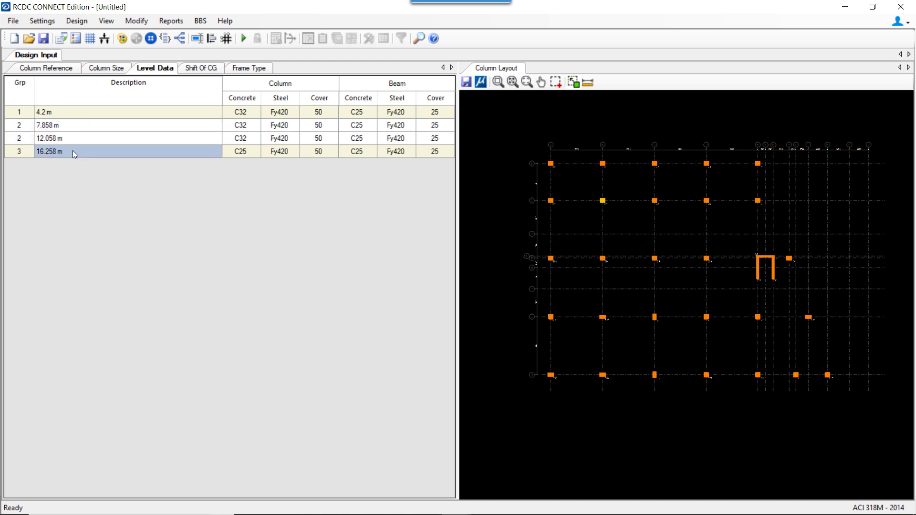
Run Auto Design on the columns and walls
{"action": "left_click", "coordinate": [81, 22]}
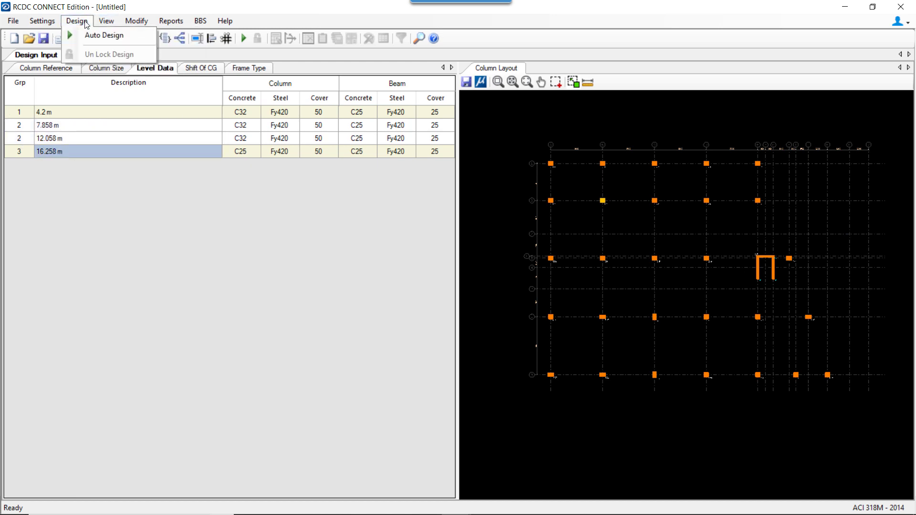